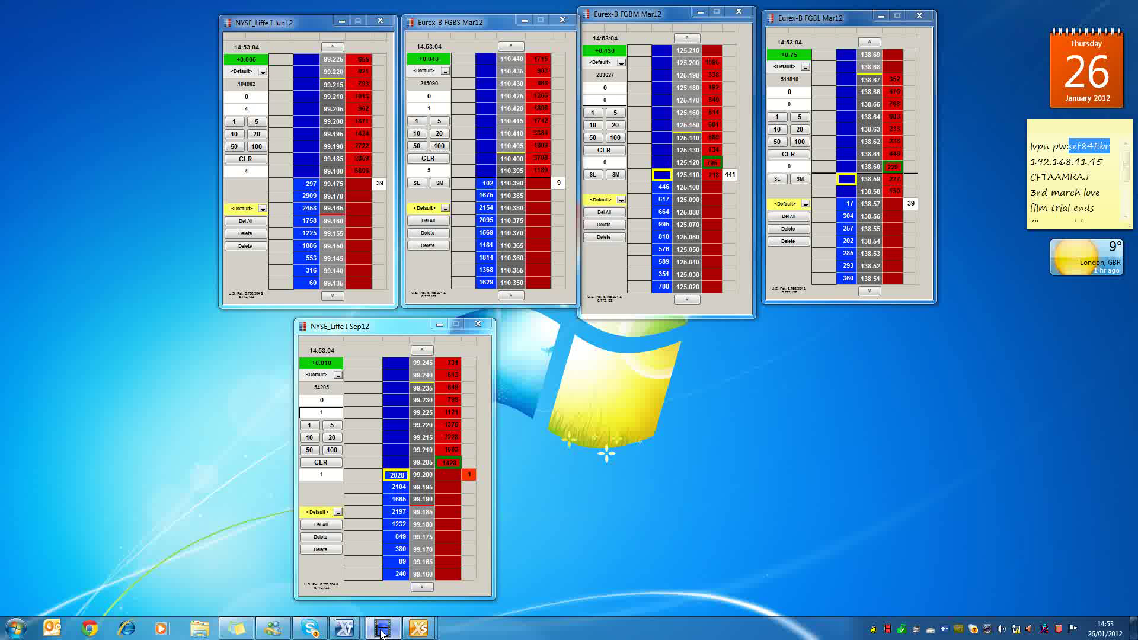
Step: Preview the FGBS Mar12 1 Min chart thumbnail from the XS taskbar icon over the price ladders
mouse_move(413, 633)
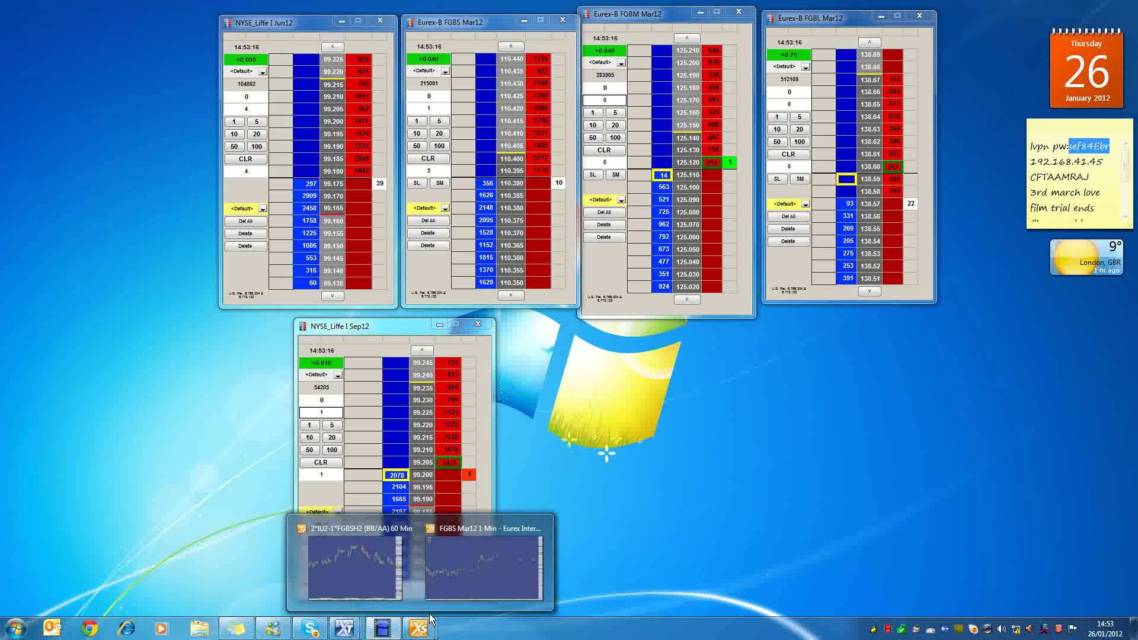
Step: Bring the FGBS Mar12 1 Min chart to the front and pan to the latest morning's bars
mouse_move(474, 588)
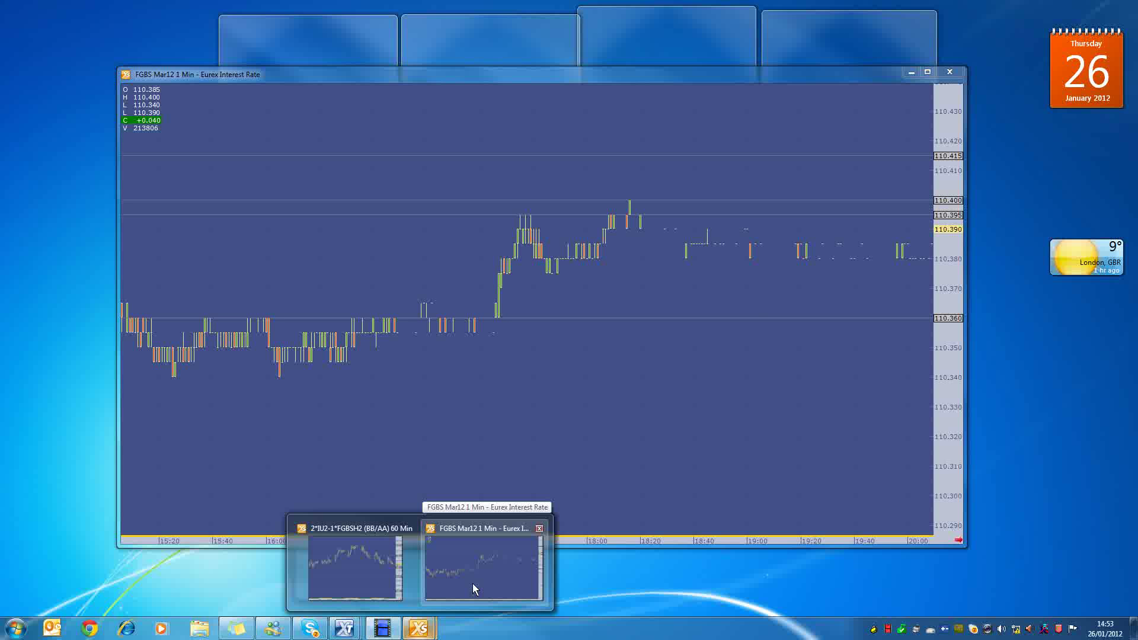
click(474, 589)
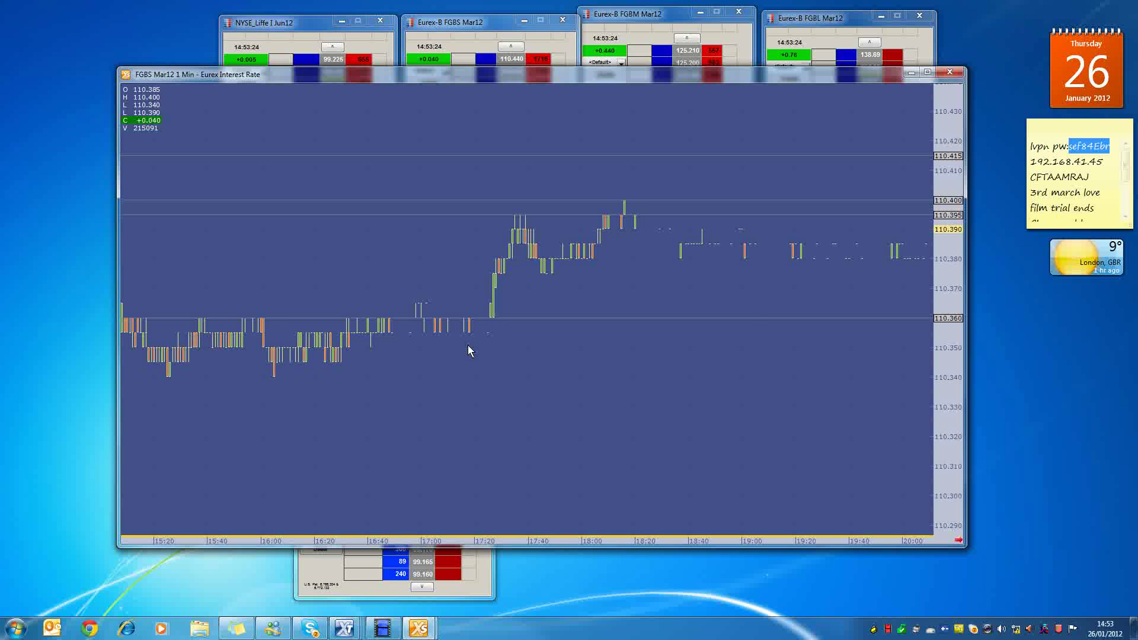
drag(520, 397, 473, 398)
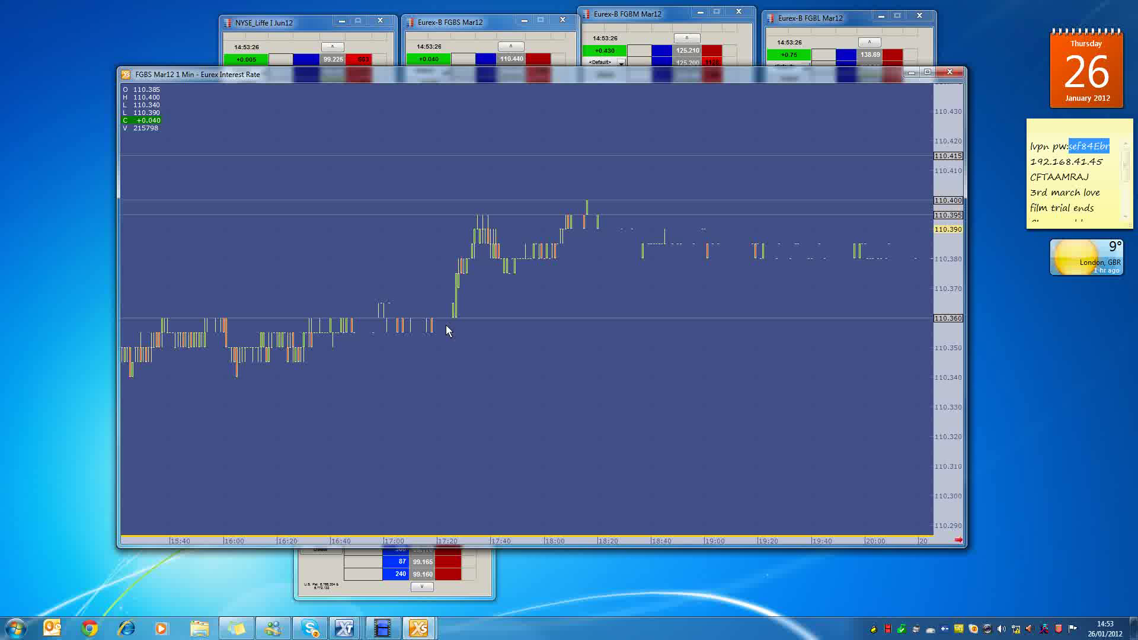
mouse_move(455, 314)
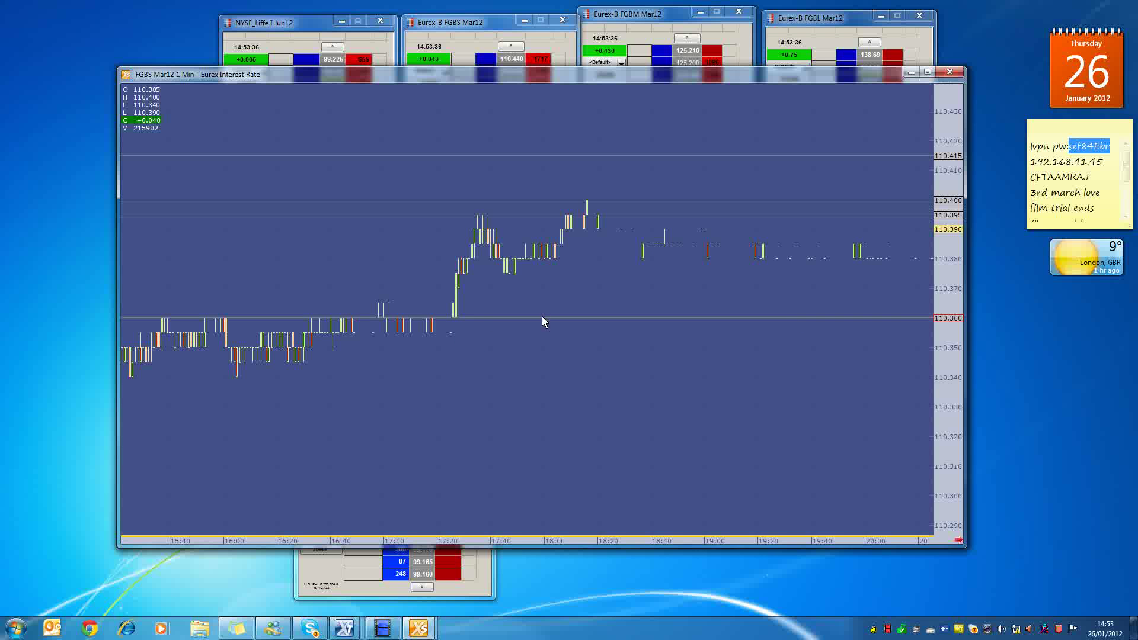
mouse_move(458, 284)
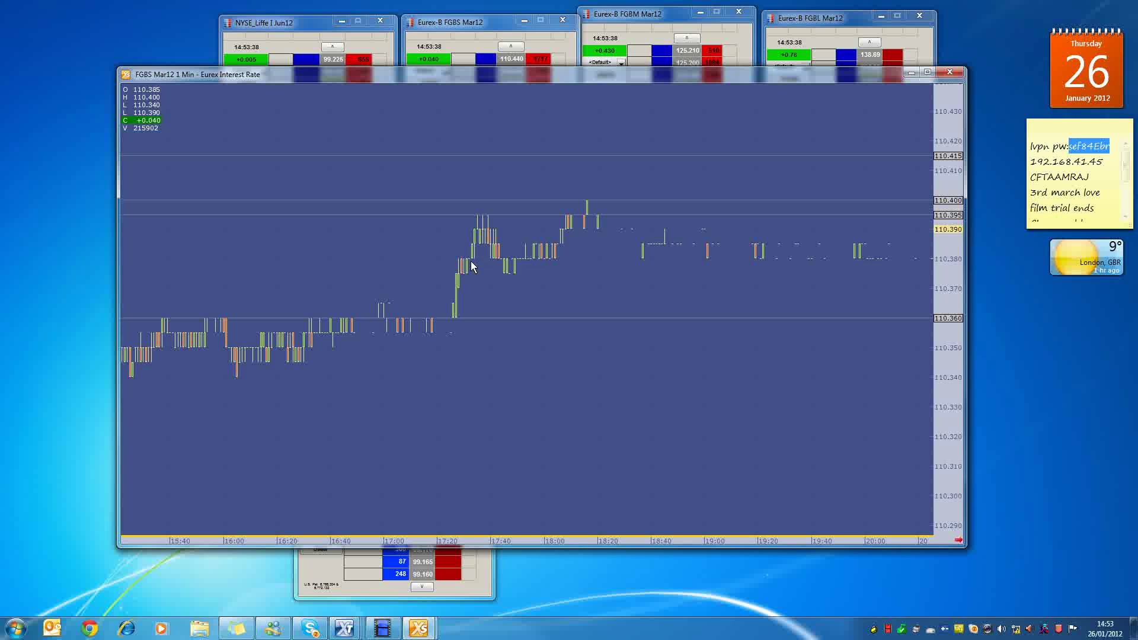
mouse_move(481, 240)
drag(663, 295, 521, 296)
drag(756, 299, 499, 297)
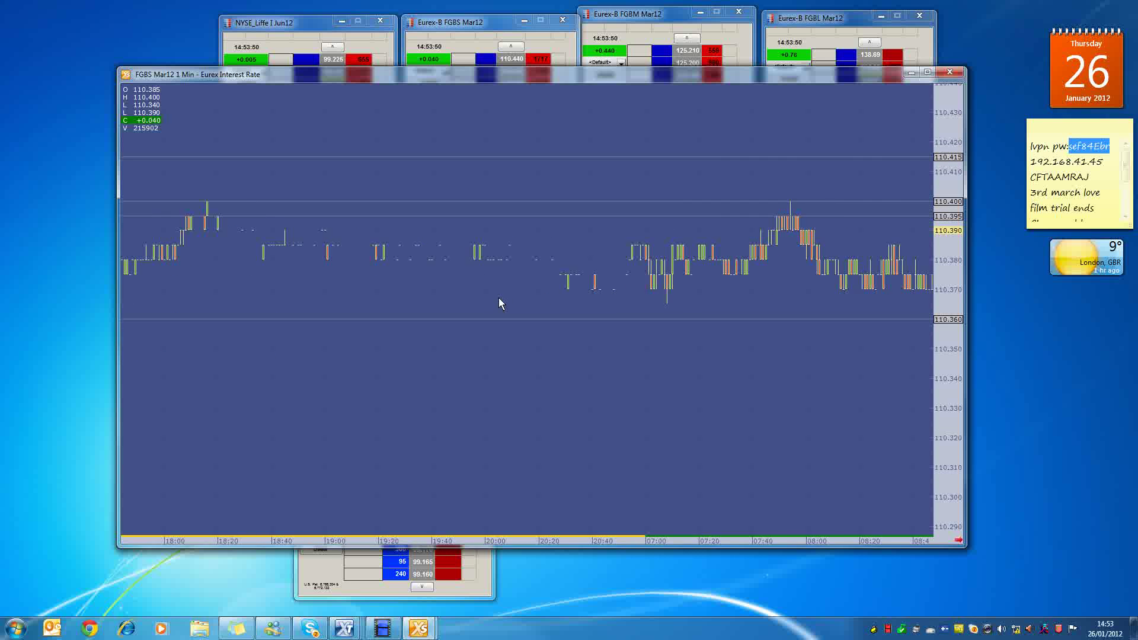
drag(752, 300, 607, 300)
drag(688, 302, 563, 308)
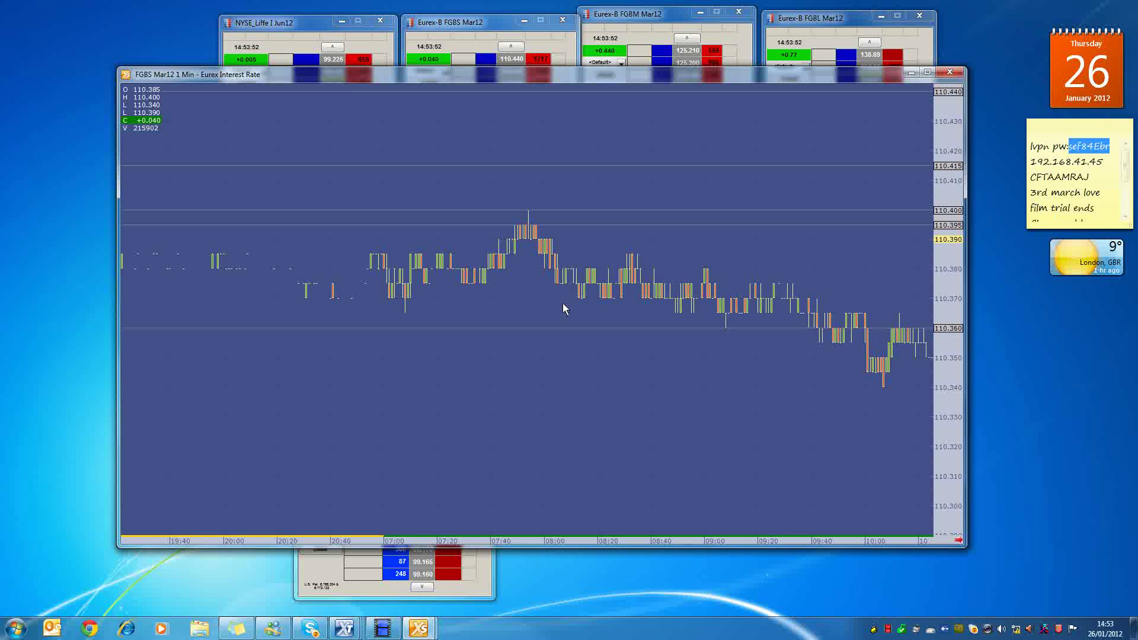
Step: Switch the FGBS Mar12 chart to 60-minute bars and jump to the most recent bars
text(60)
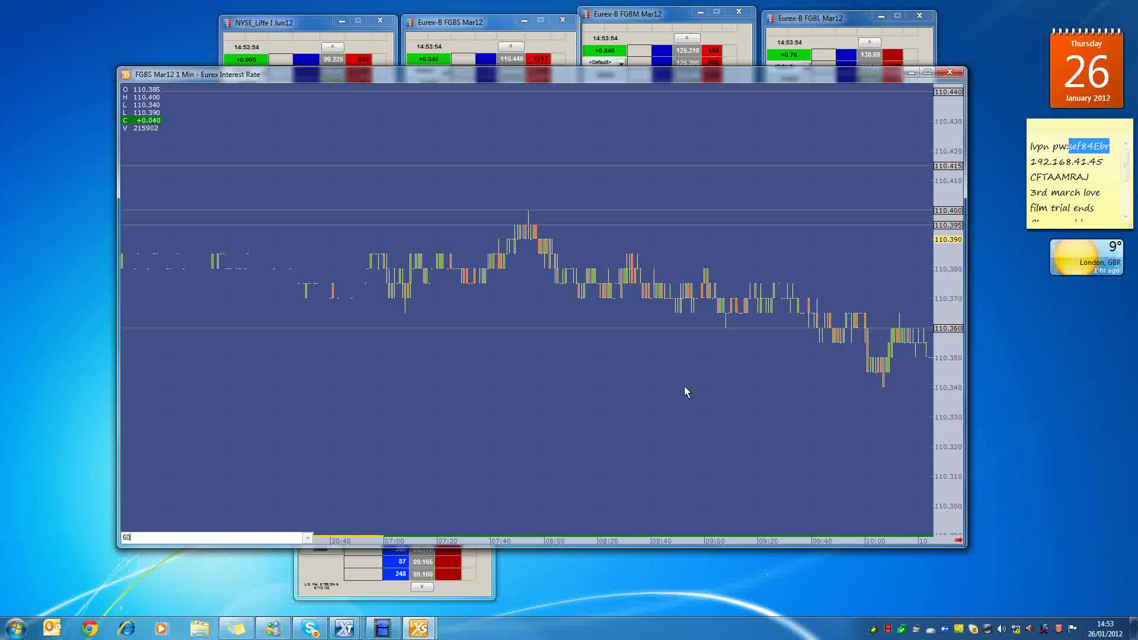
key(Return)
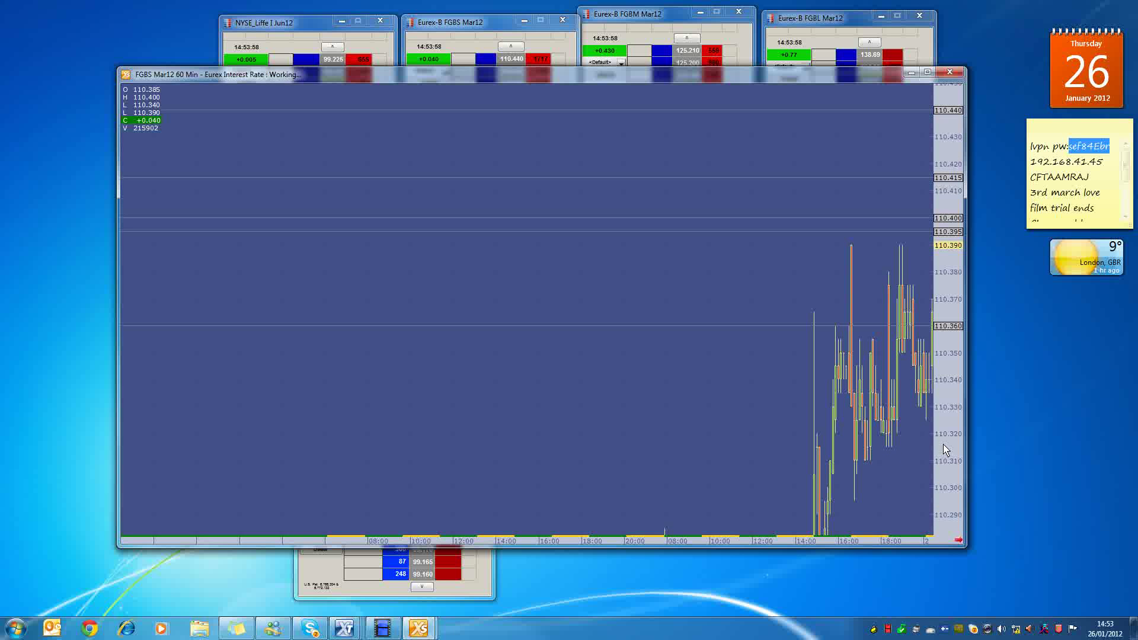
click(958, 541)
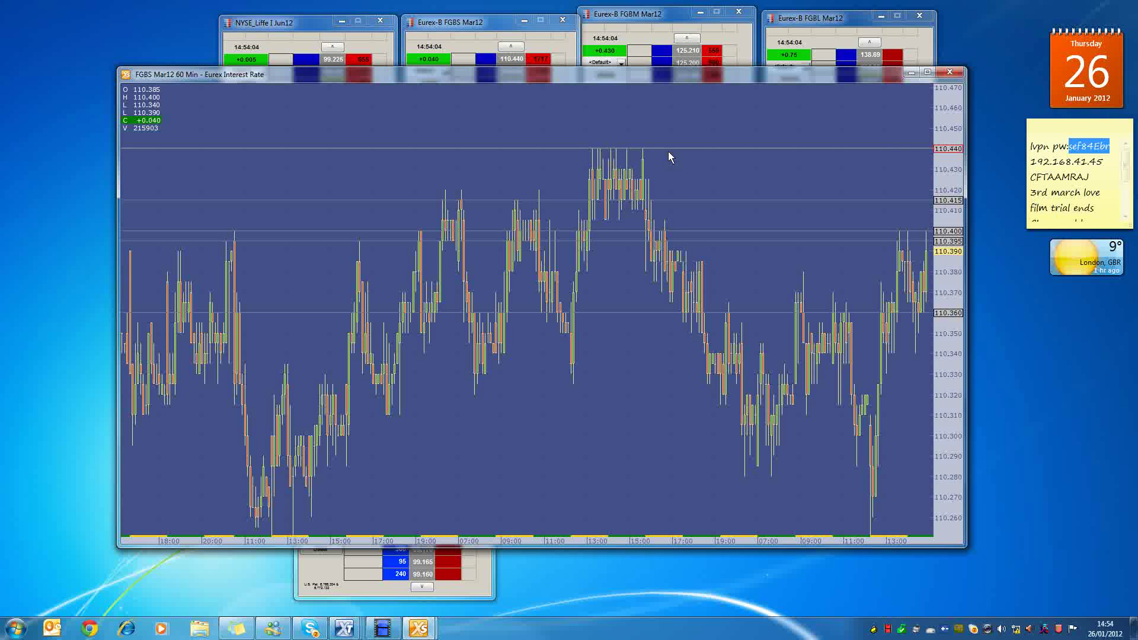
scroll(796, 418, down, 5)
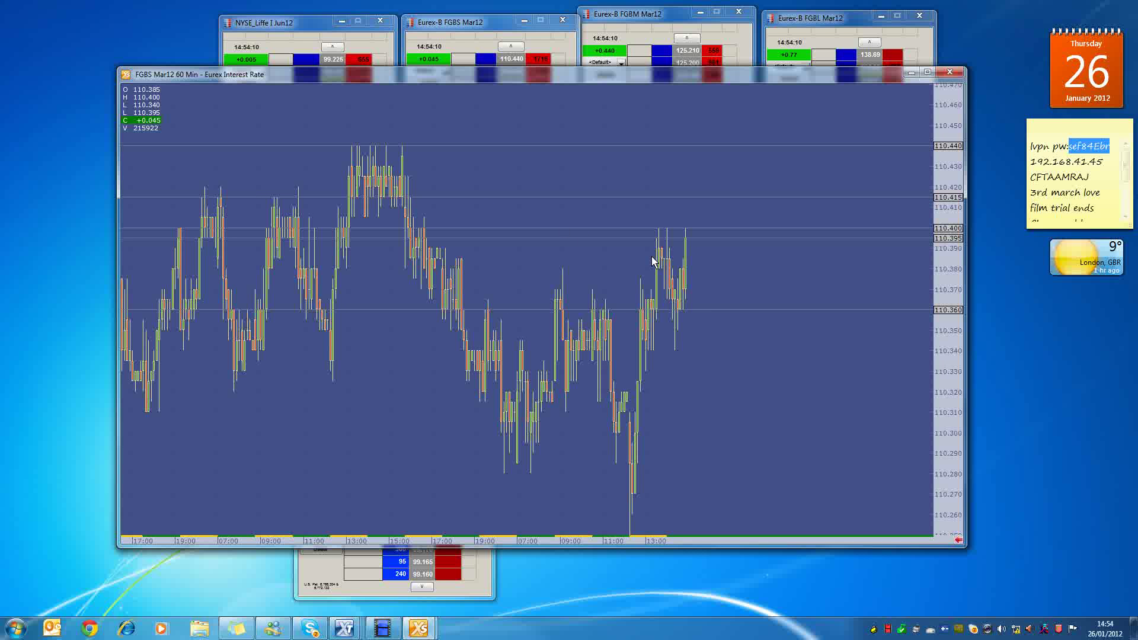
mouse_move(657, 259)
Step: Minimize the FGBS chart and show the 2*IU2-1*FGBSH2 60 Min spread chart maximized
click(913, 72)
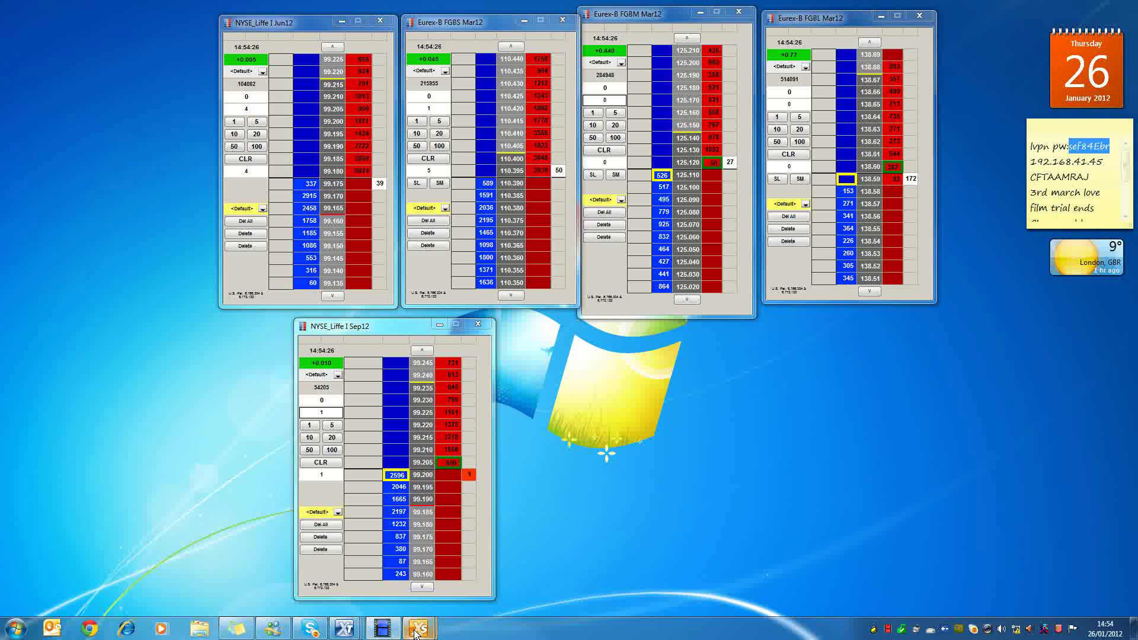
mouse_move(417, 634)
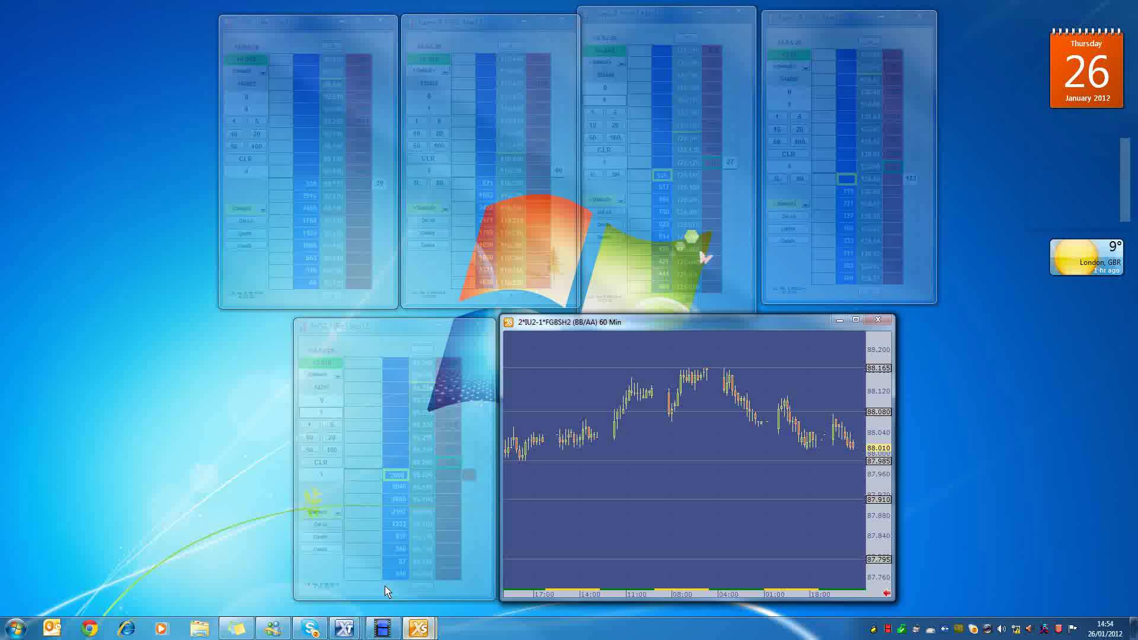
click(383, 585)
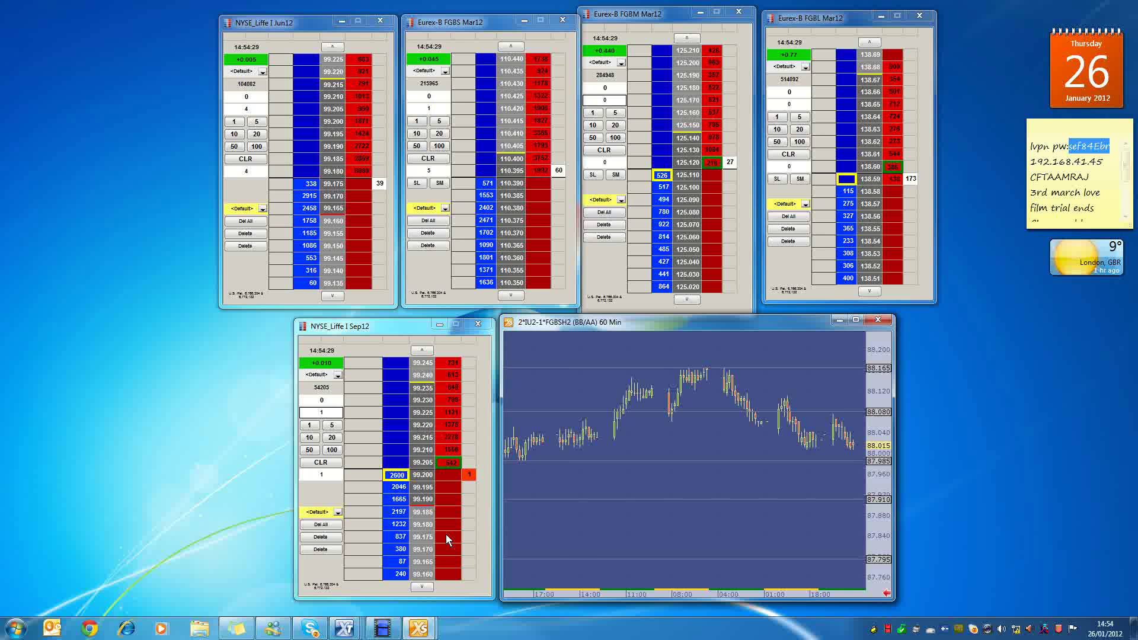
click(856, 320)
Step: Pan the spread chart back to earlier history and select the 87.910 level line
drag(440, 357, 802, 354)
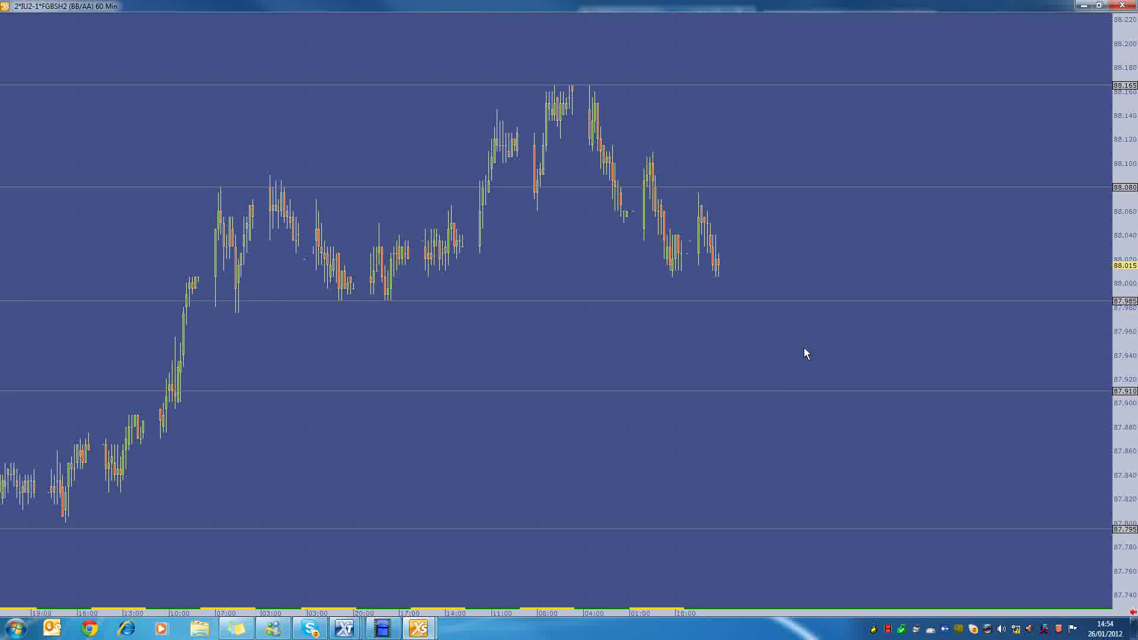
drag(414, 431, 708, 424)
drag(556, 455, 588, 425)
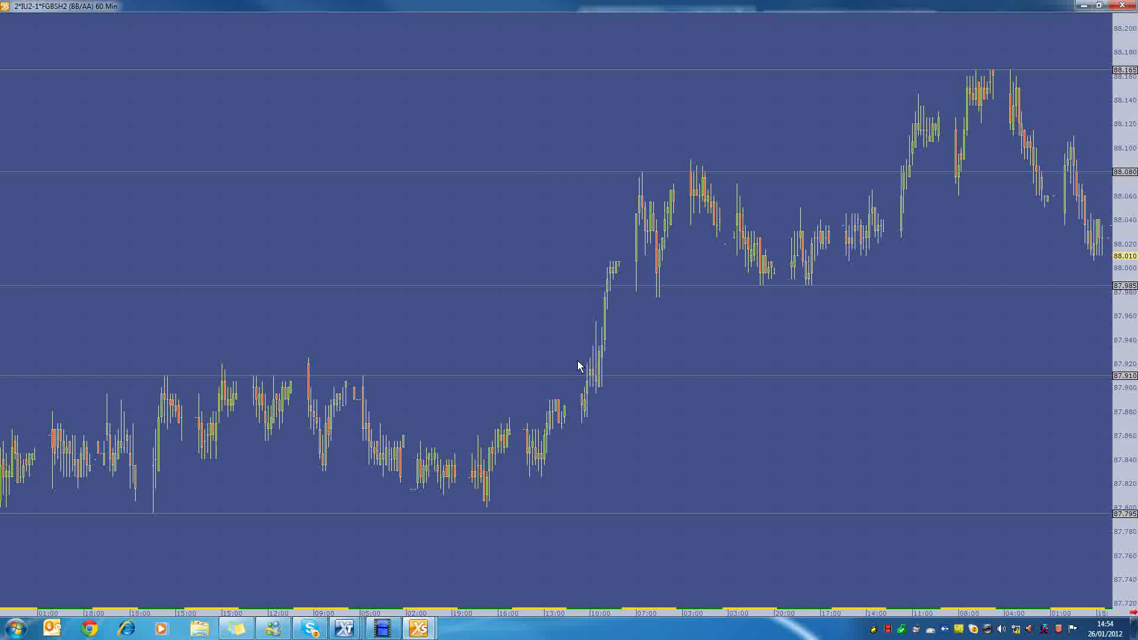
click(614, 375)
Step: Pan and zoom through the 60-minute spread chart to review its recent bars
drag(660, 335, 636, 337)
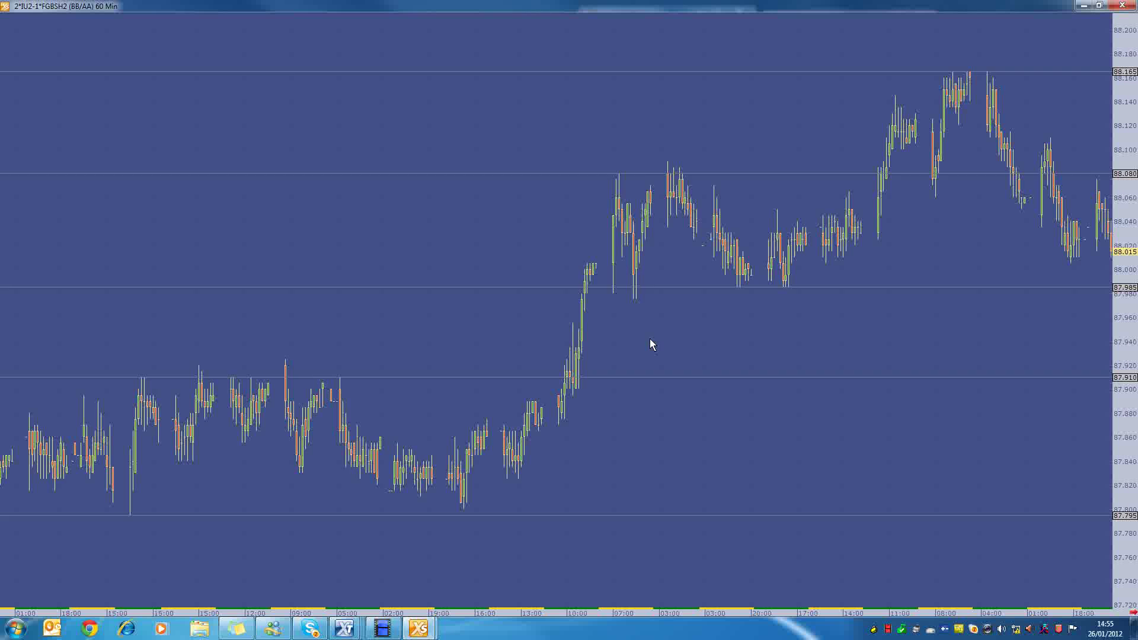
drag(649, 339, 608, 343)
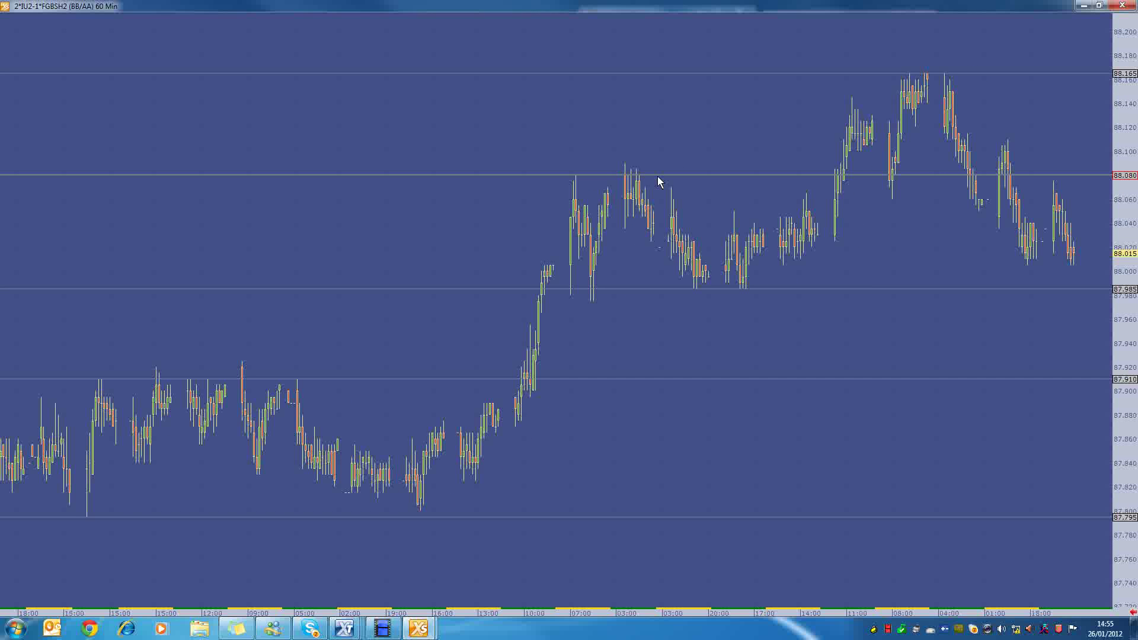
scroll(325, 231, up, 5)
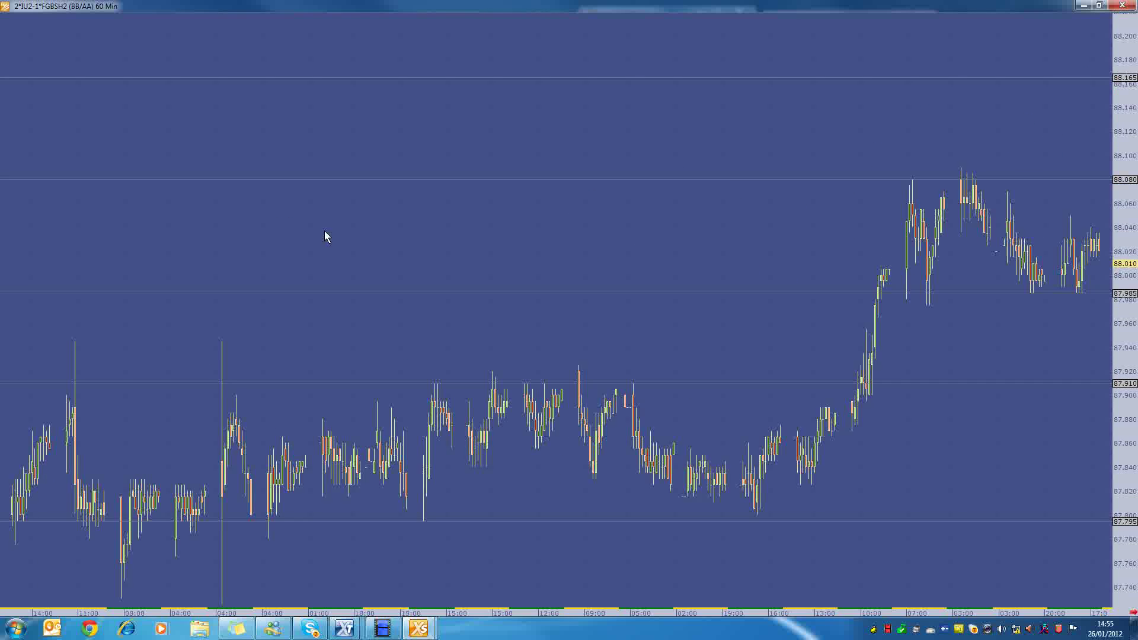
scroll(332, 238, up, 10)
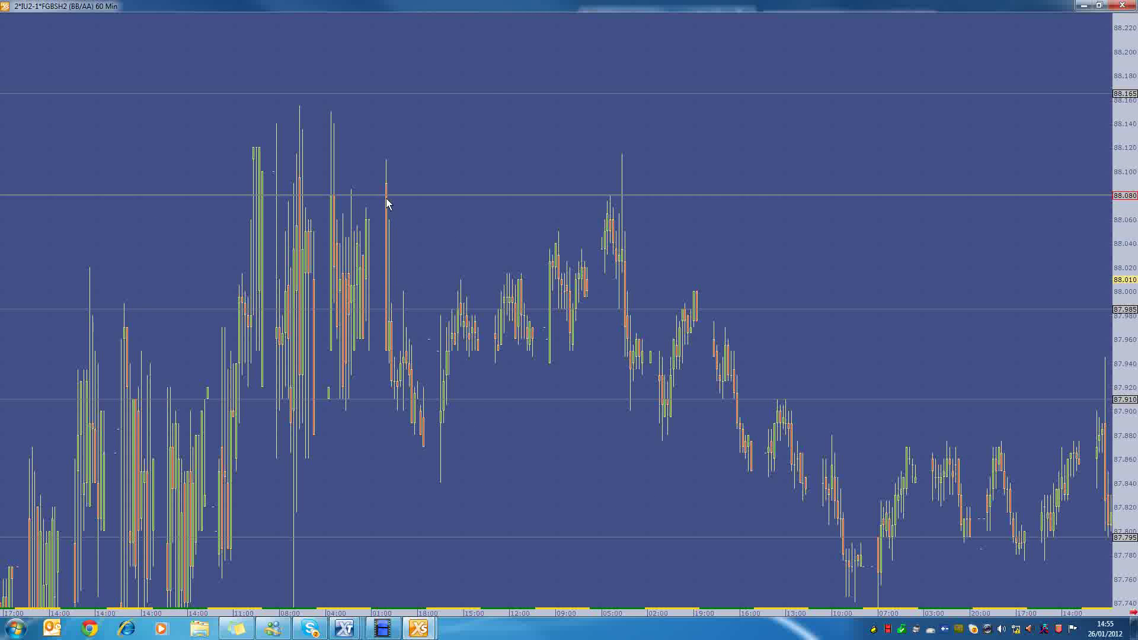
scroll(253, 261, up, 10)
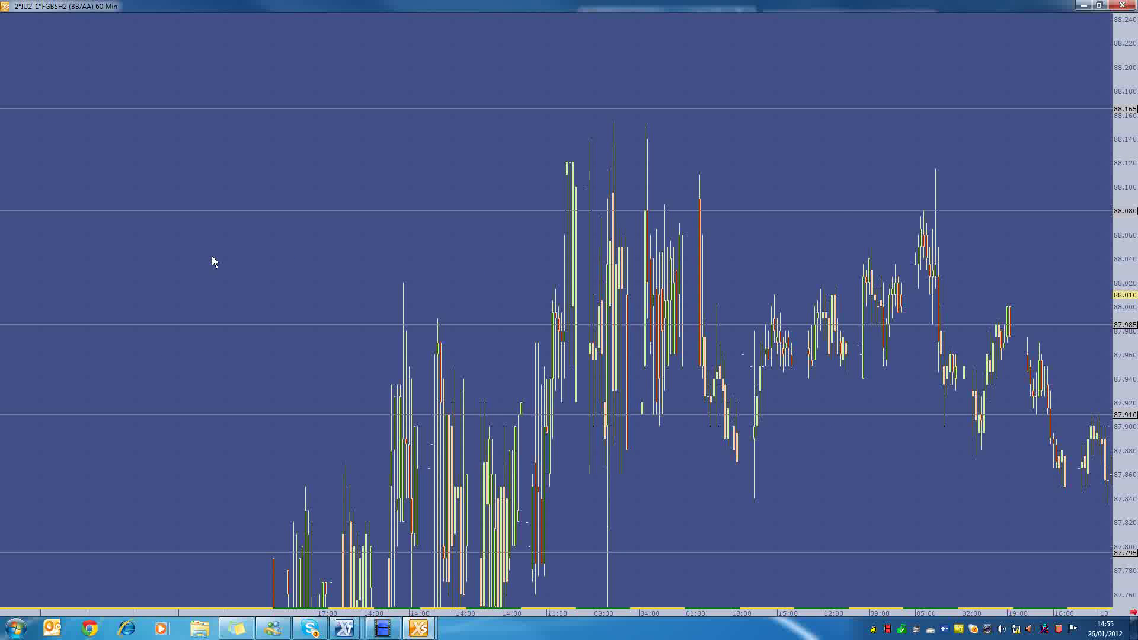
scroll(472, 276, down, 5)
scroll(376, 268, down, 5)
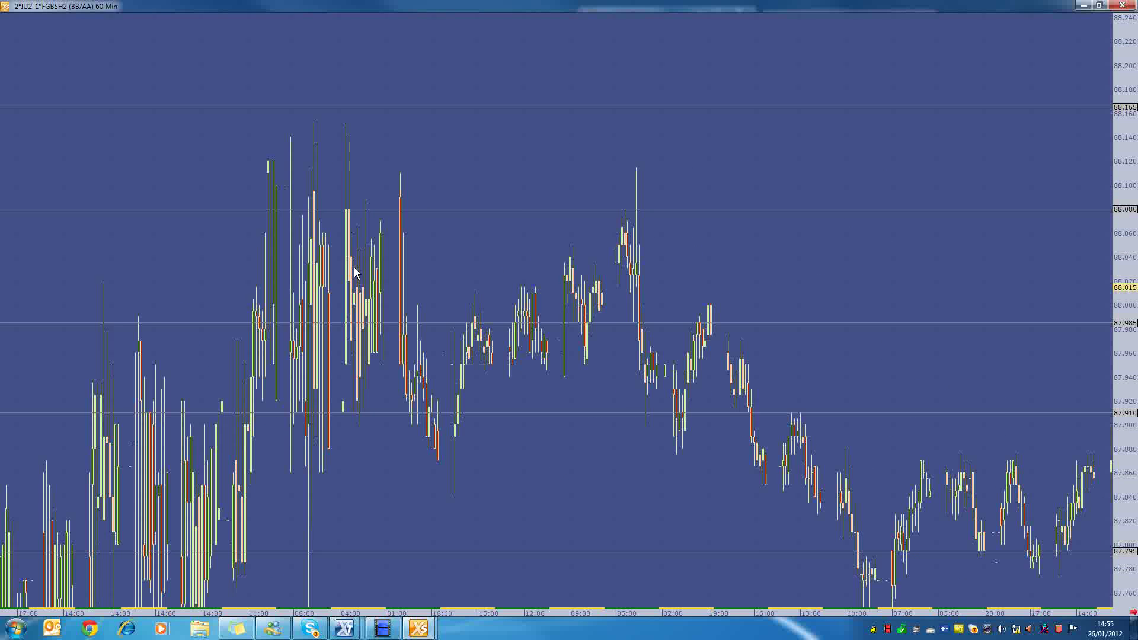
scroll(503, 264, down, 4)
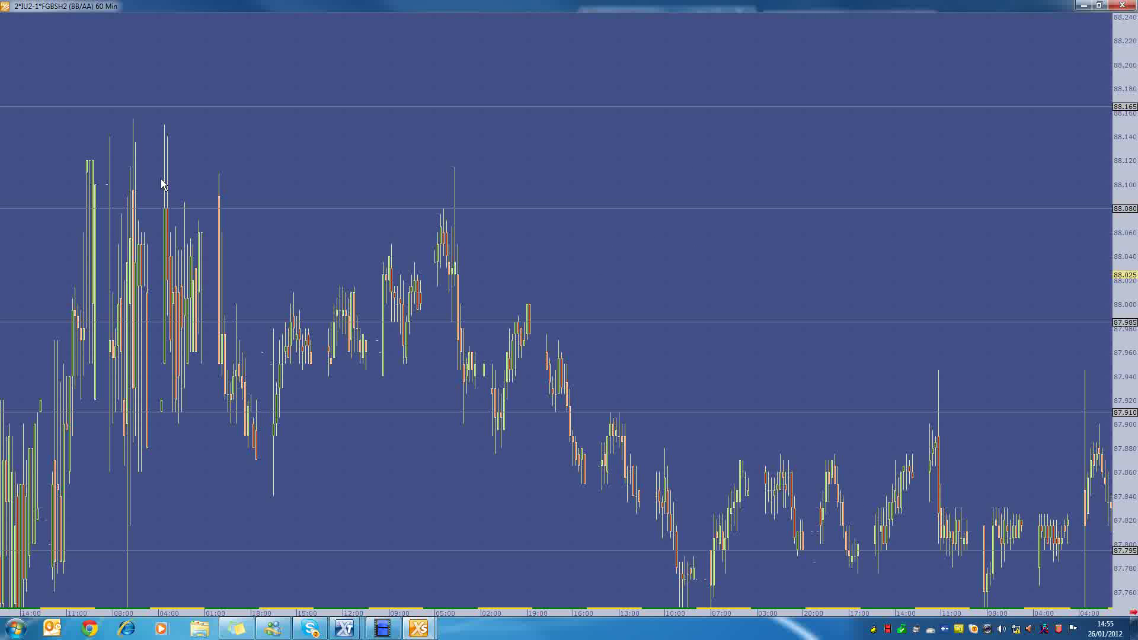
mouse_move(219, 203)
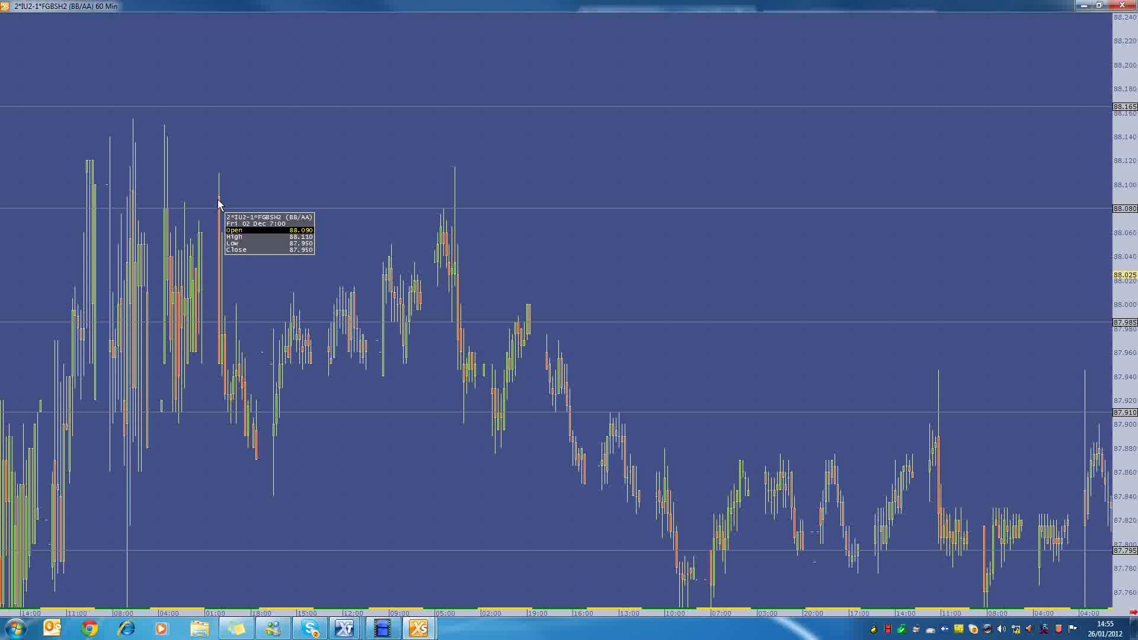
Step: Bring the latest 60-minute bars into view, with the last price at 88.030 below the 88.165 peak
drag(731, 267, 429, 206)
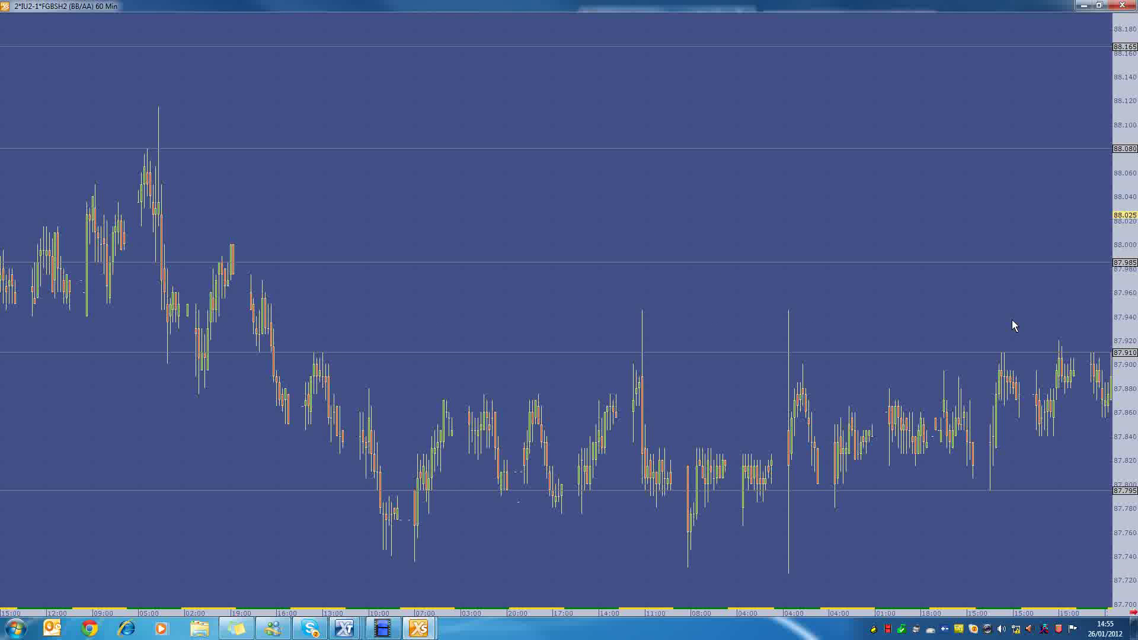
drag(907, 325, 801, 344)
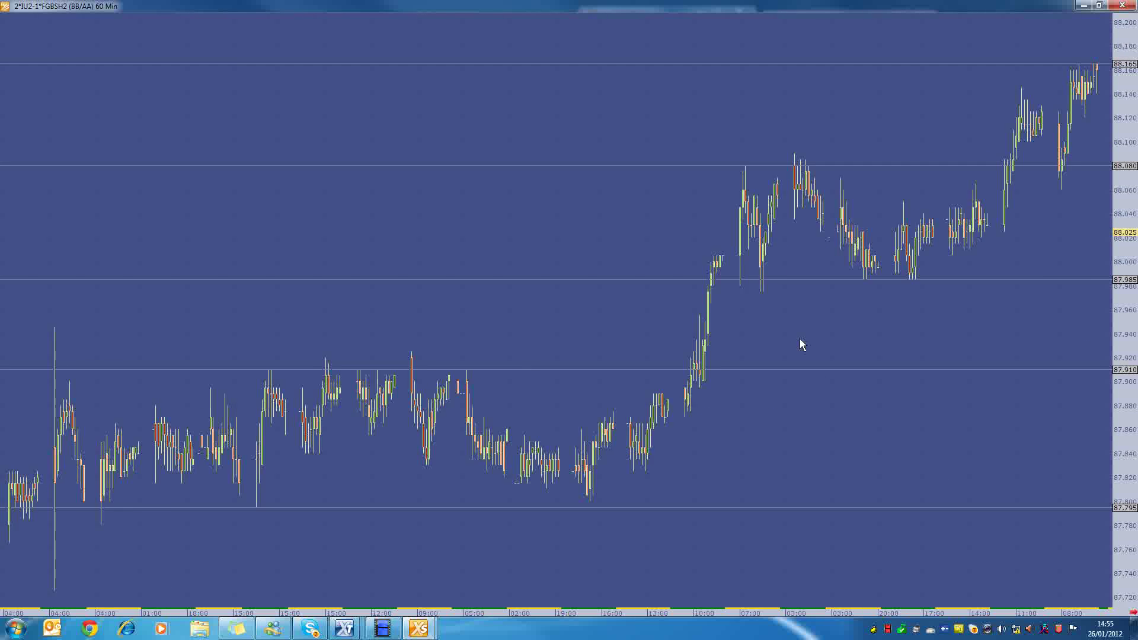
drag(975, 330, 762, 353)
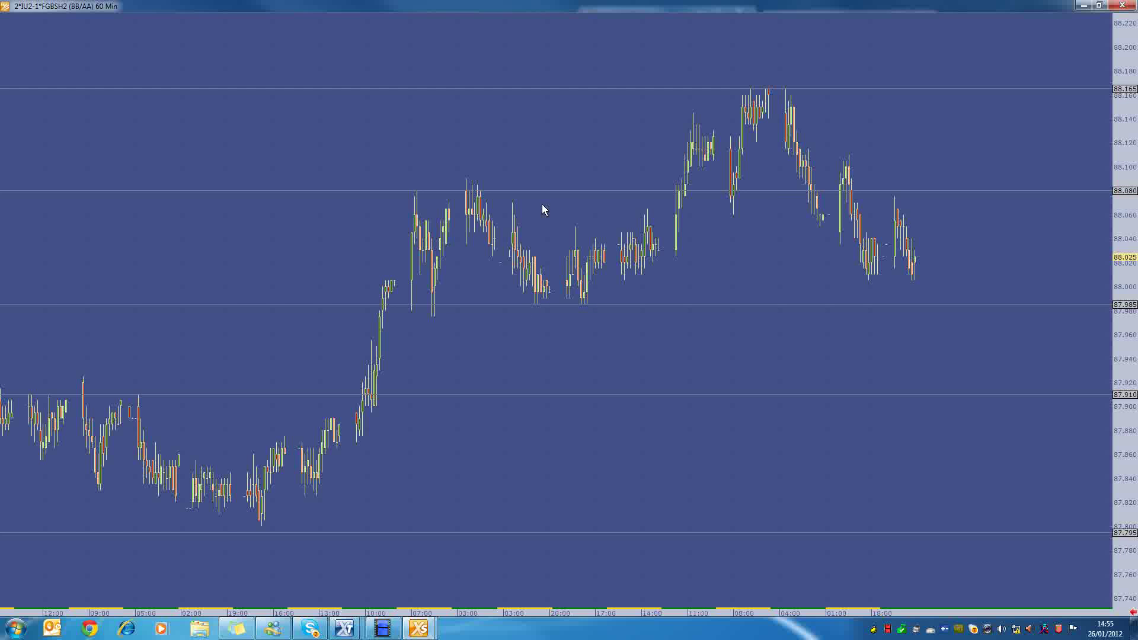
mouse_move(477, 198)
mouse_move(657, 258)
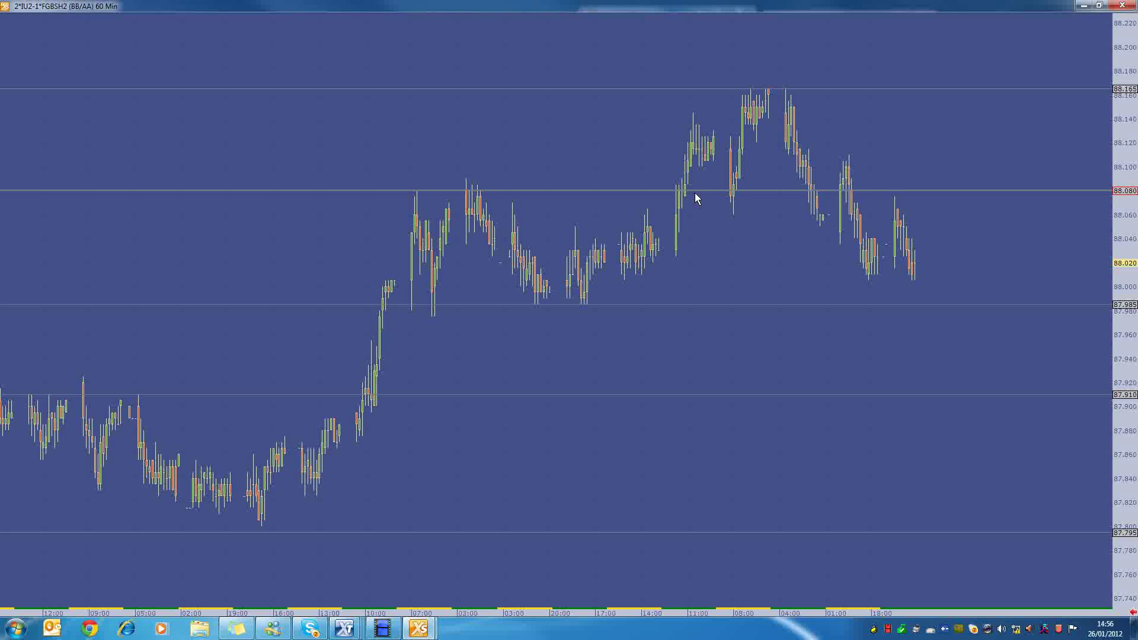
drag(706, 202, 647, 198)
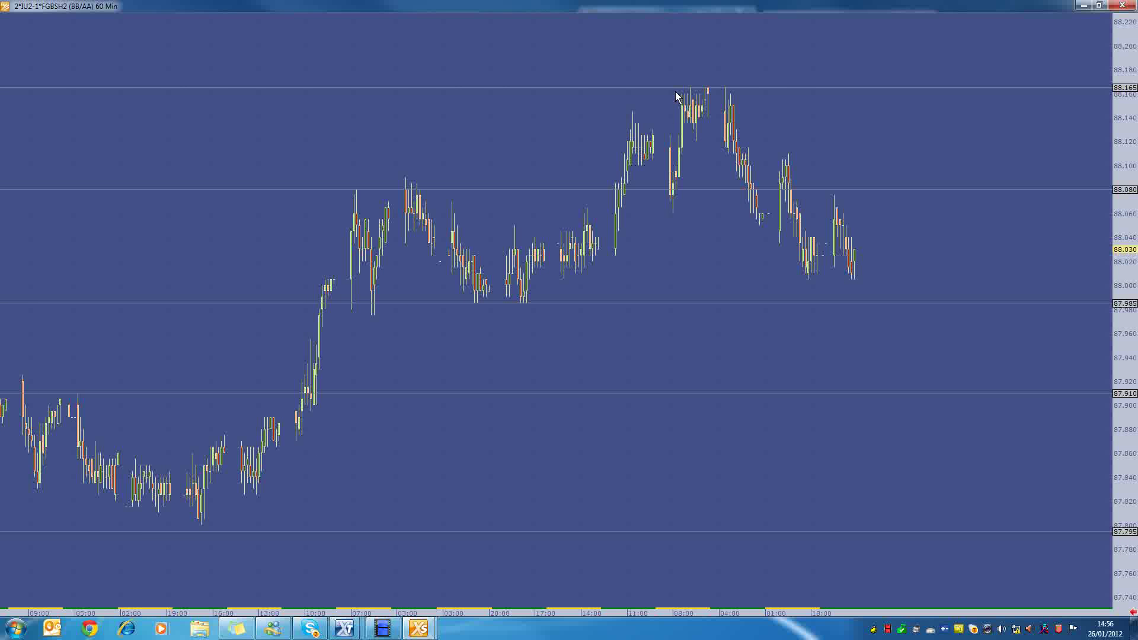
drag(706, 166, 693, 166)
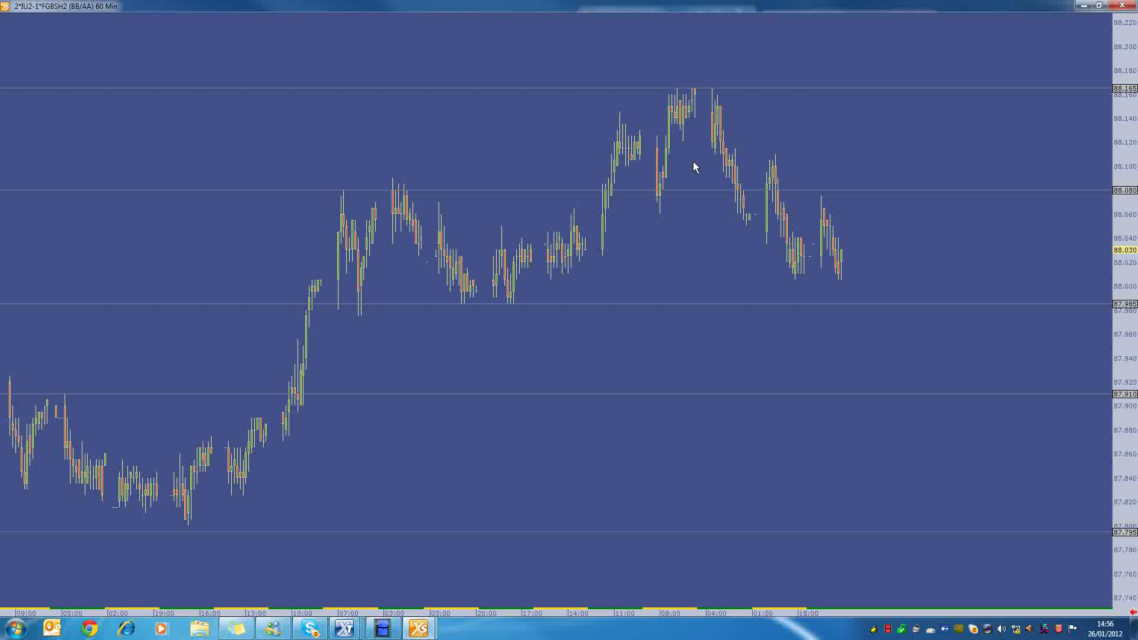
Step: Change the spread chart interval to 30 minutes by entering 30
key(3)
key(0)
key(Return)
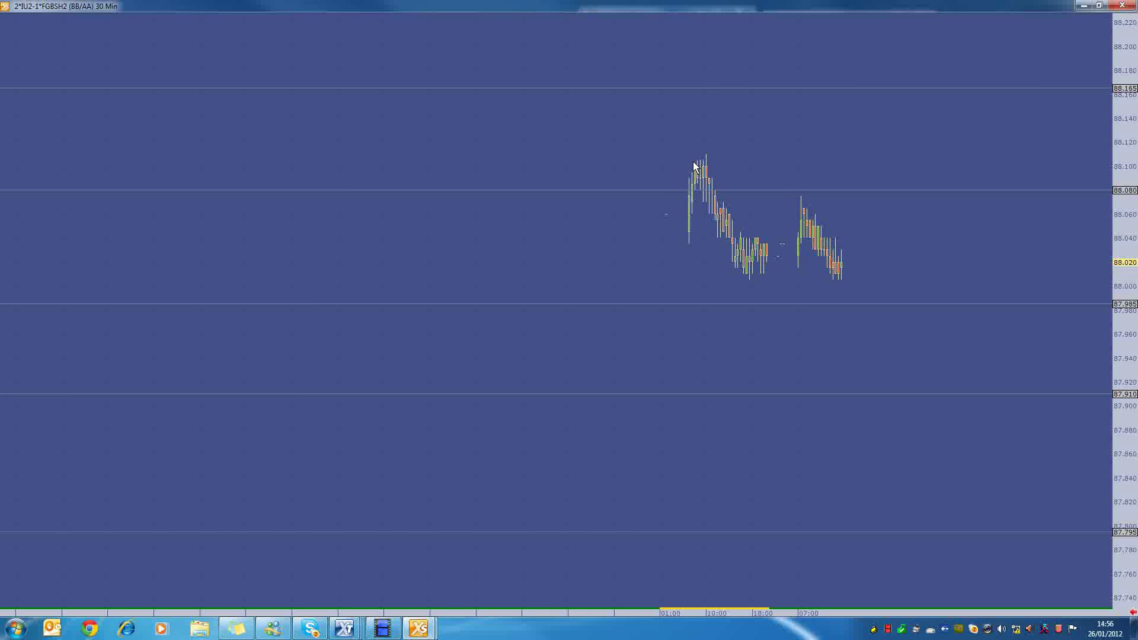
Step: Reveal earlier 30-minute bars, then shift back to the latest price at 88.025
drag(458, 376, 503, 358)
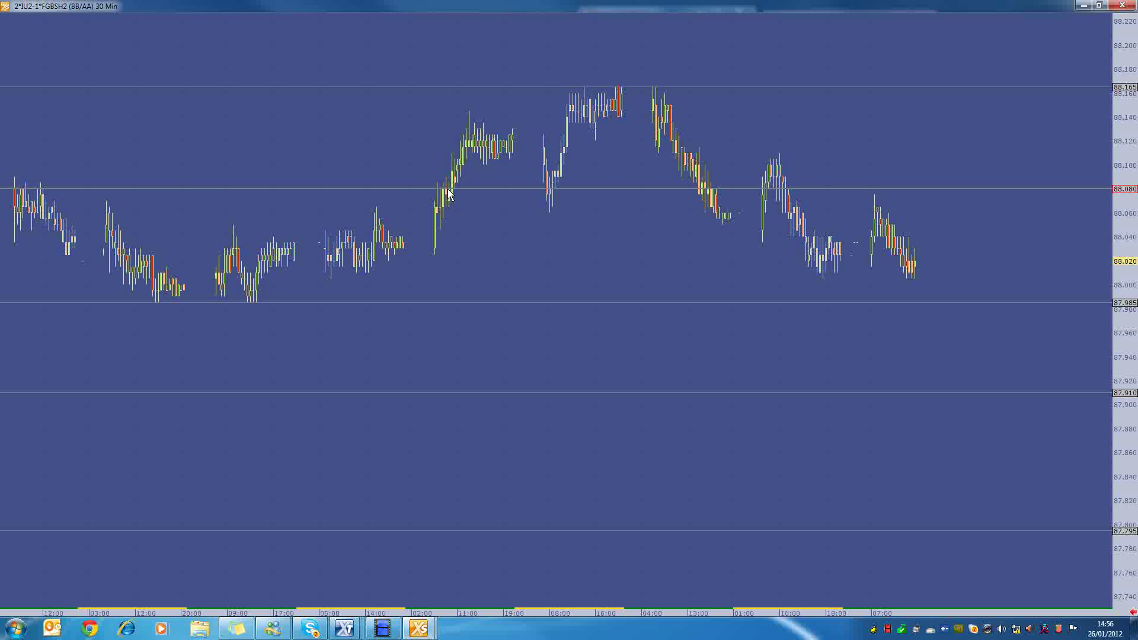
mouse_move(465, 170)
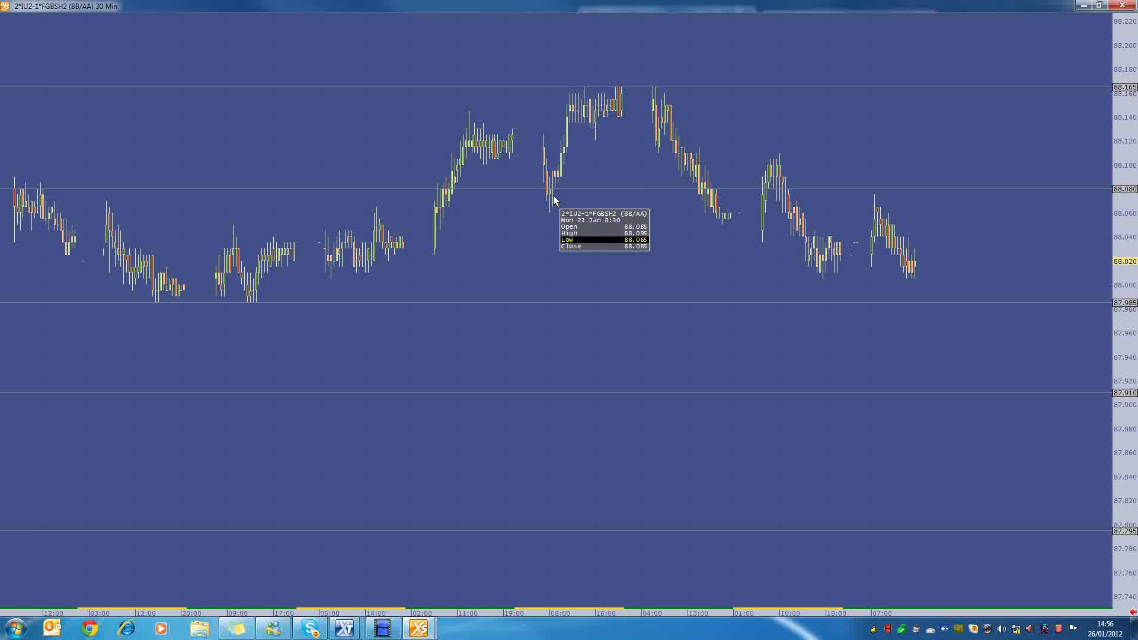
mouse_move(587, 99)
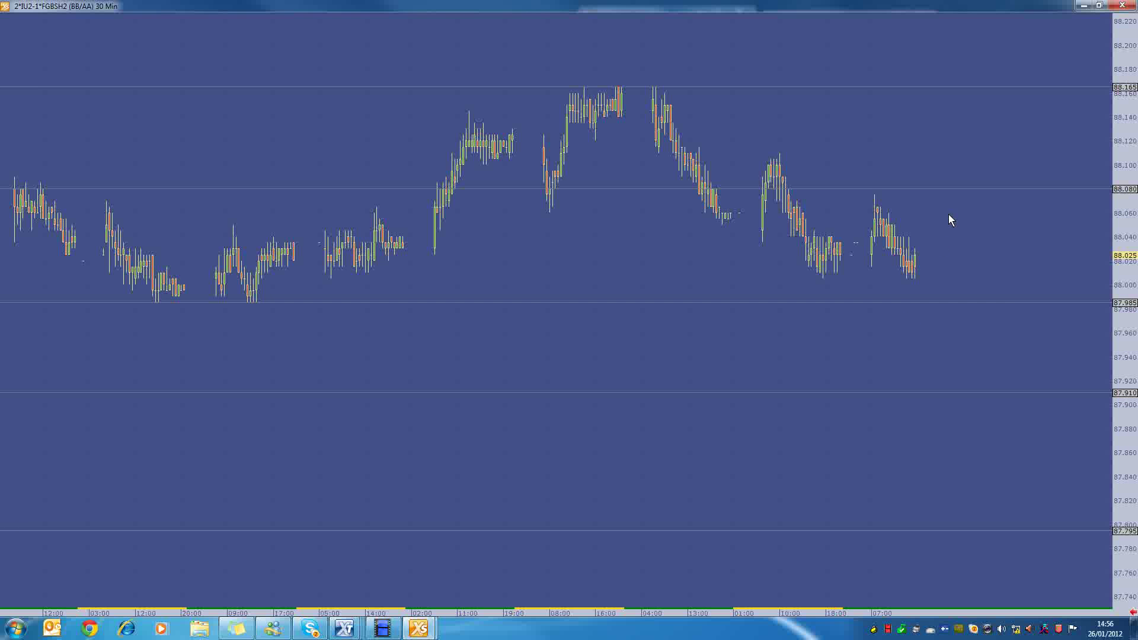
drag(838, 284, 730, 286)
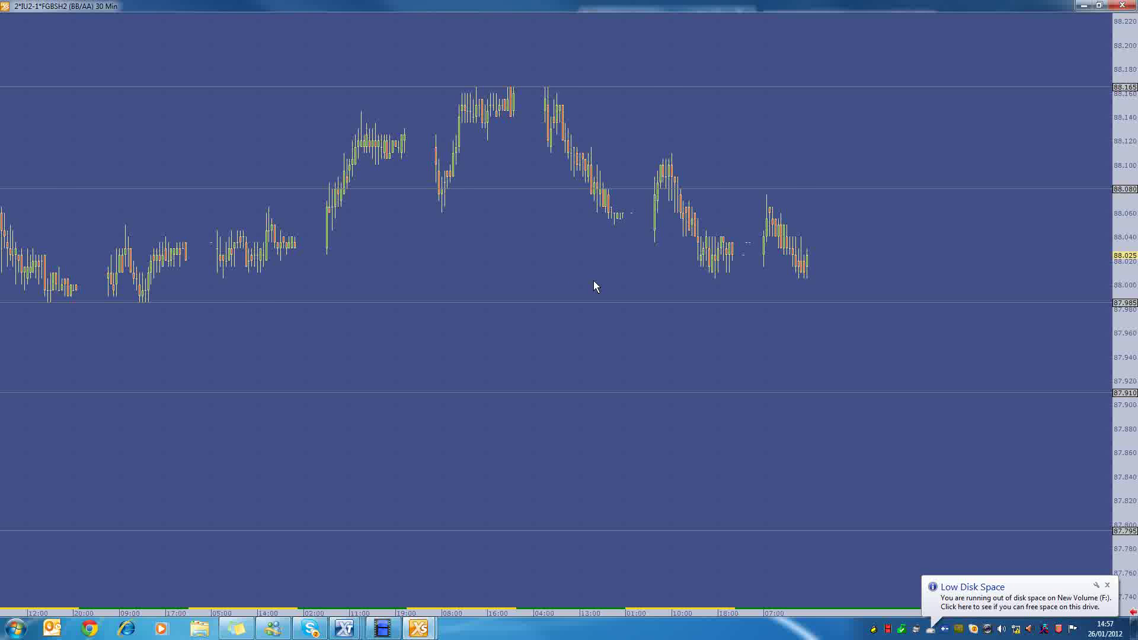
Step: Pan the 30-minute chart back to earlier sessions trading between 87.985 and 88.080
drag(591, 284, 667, 284)
drag(595, 339, 519, 345)
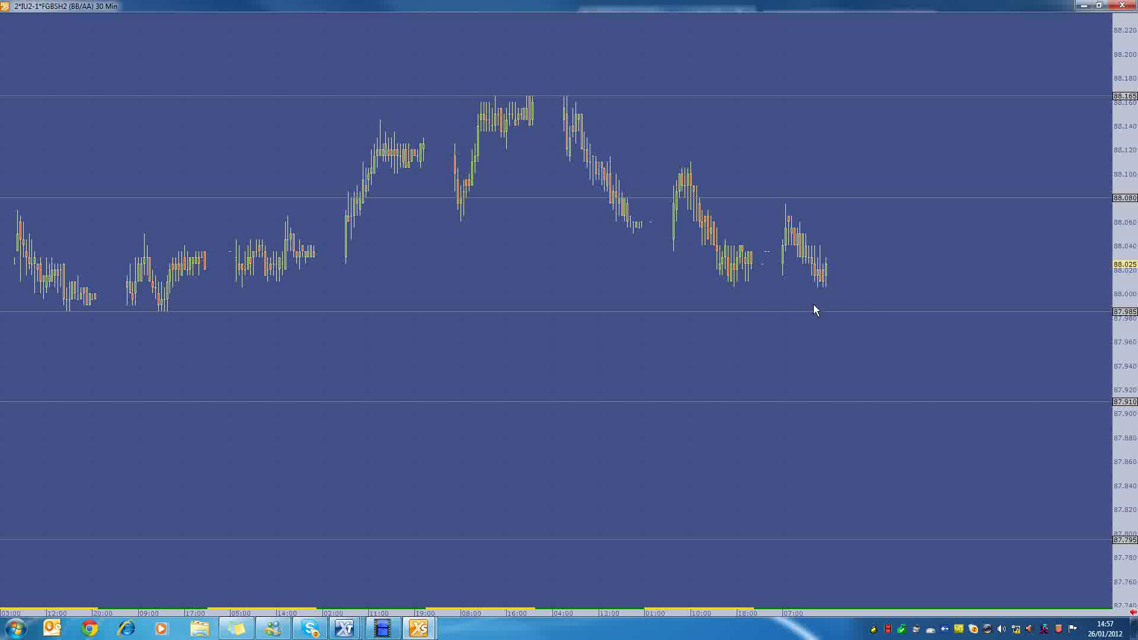
drag(804, 354, 740, 364)
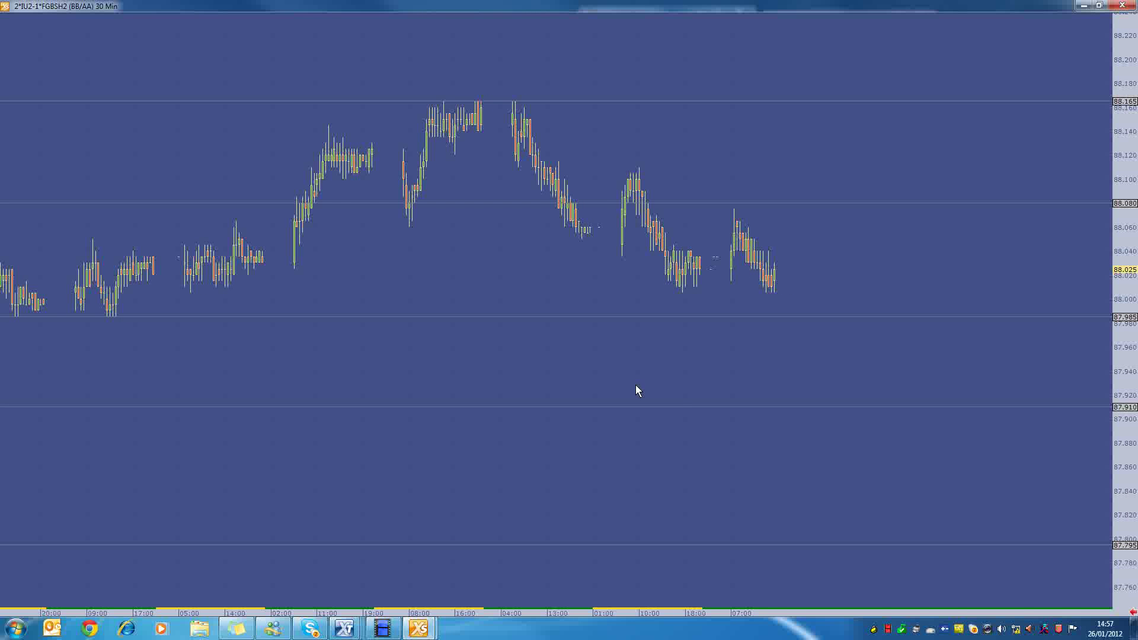
drag(635, 388, 812, 391)
drag(739, 391, 700, 375)
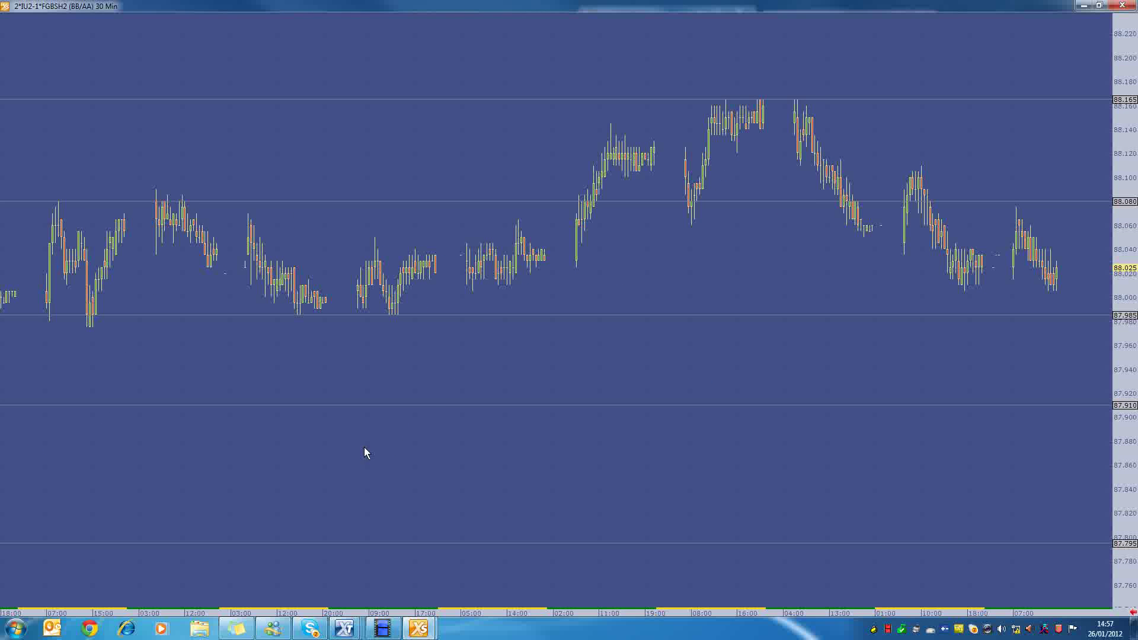
drag(364, 453, 683, 474)
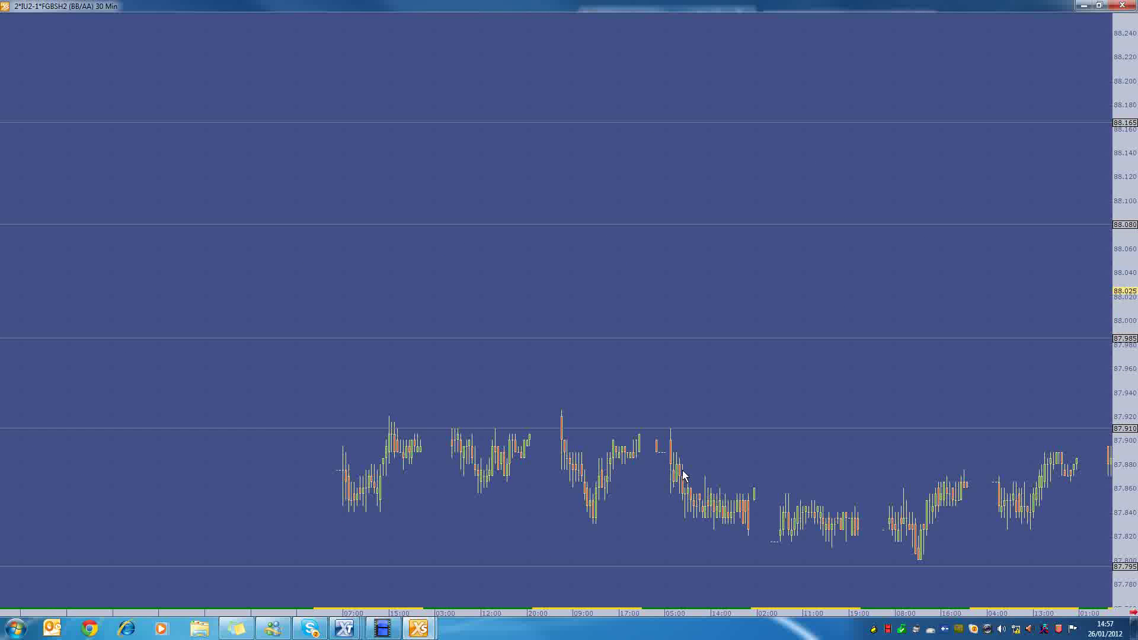
drag(516, 478, 703, 500)
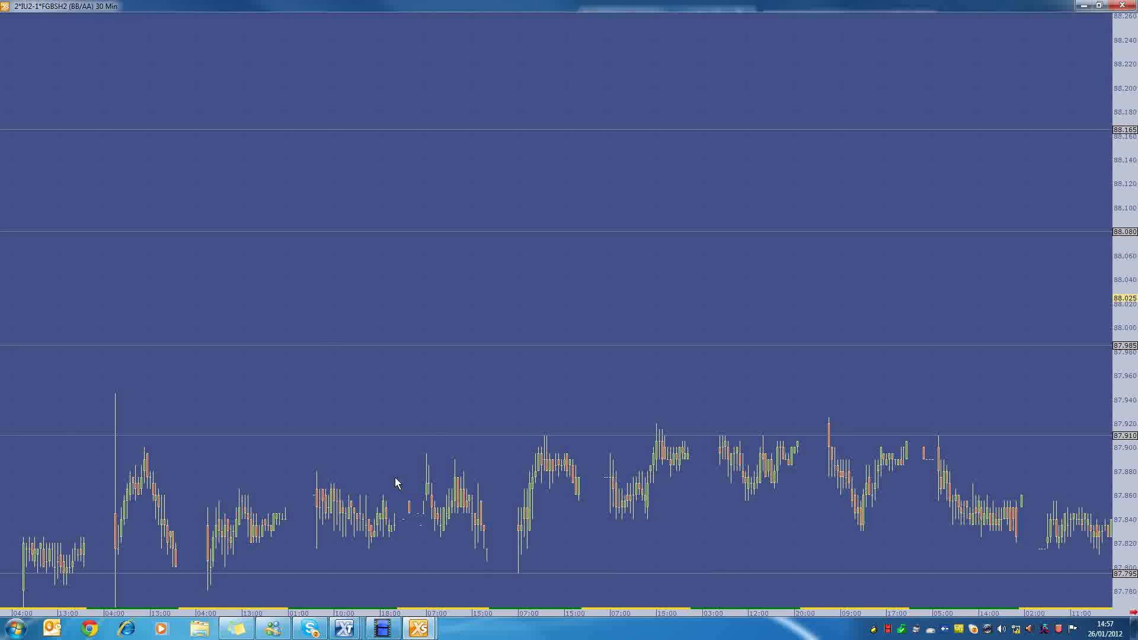
drag(396, 483, 599, 510)
drag(322, 488, 576, 515)
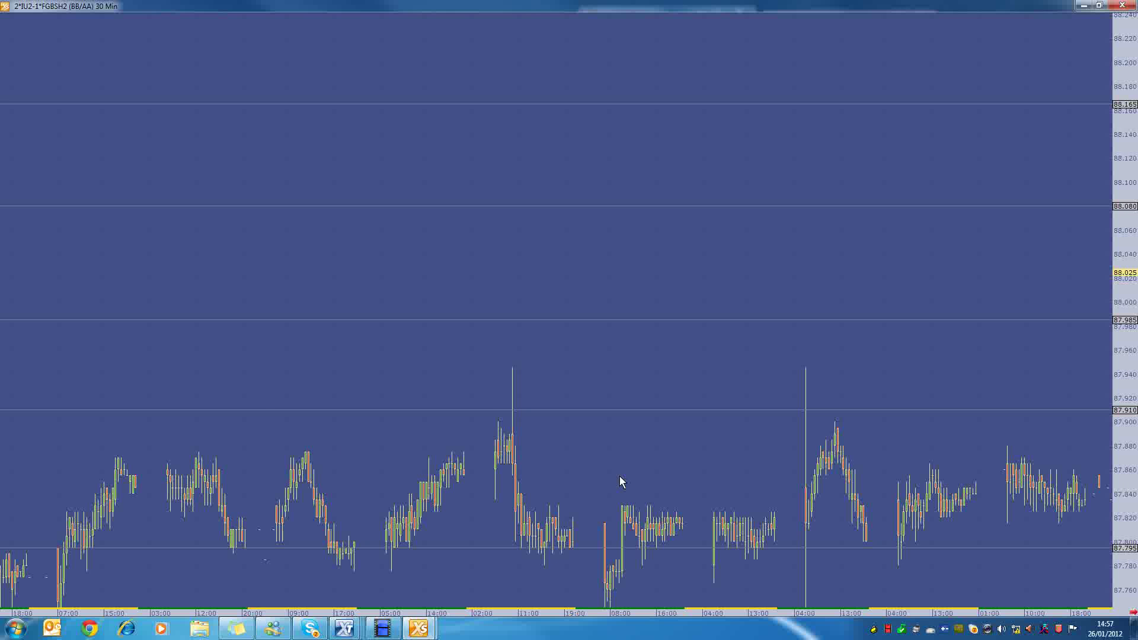
drag(691, 473, 521, 480)
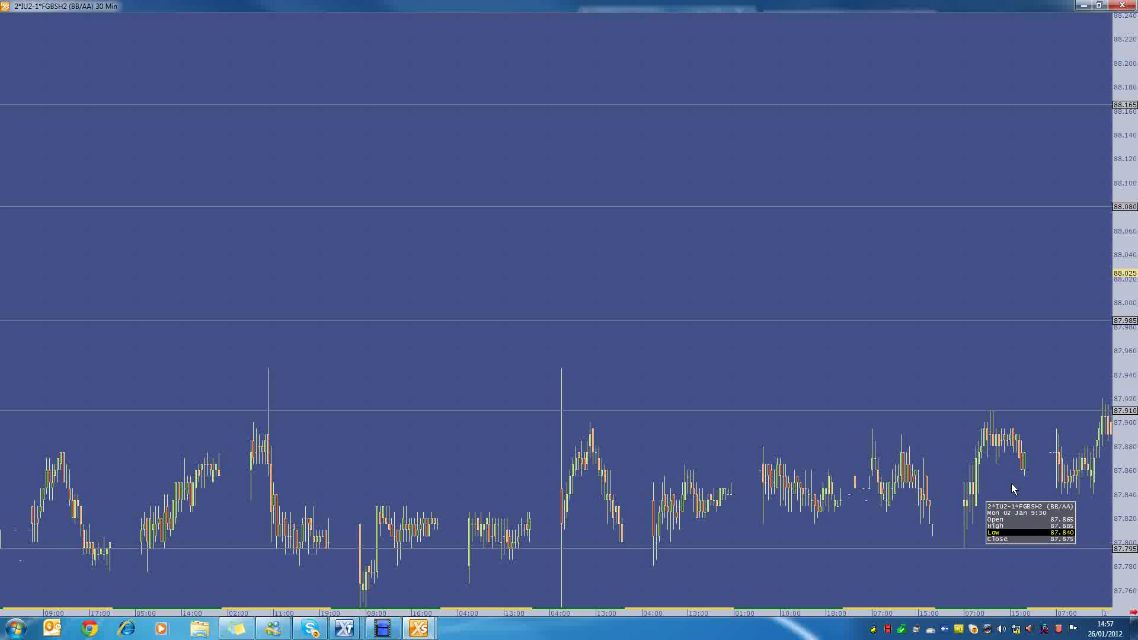
drag(1023, 478, 701, 483)
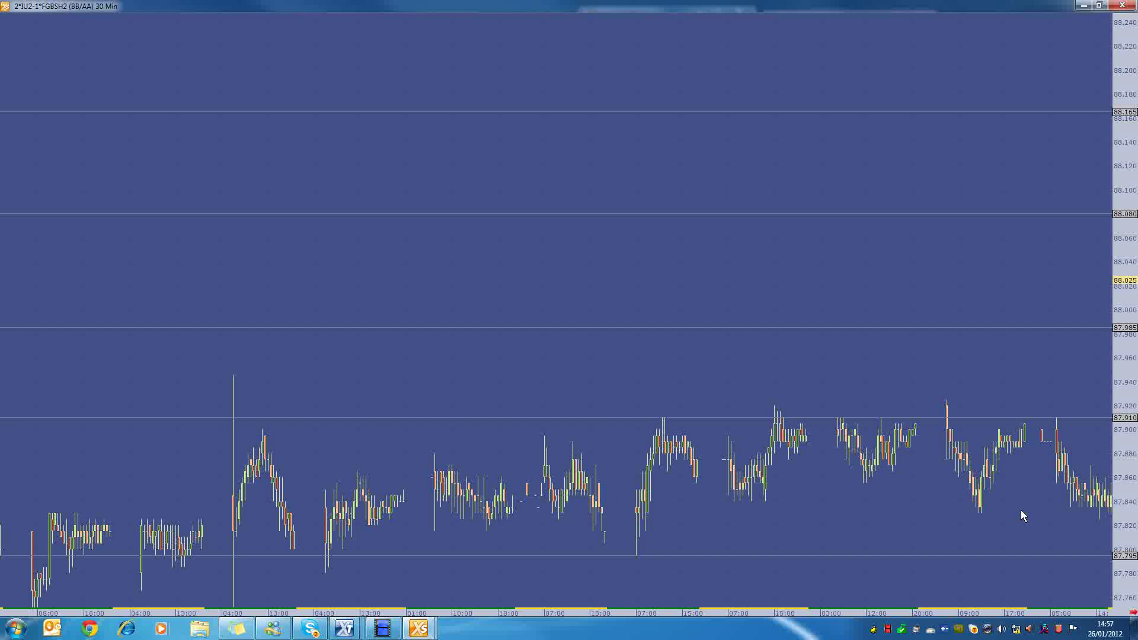
drag(1020, 511, 712, 522)
drag(838, 514, 631, 506)
drag(1037, 509, 802, 507)
mouse_move(626, 532)
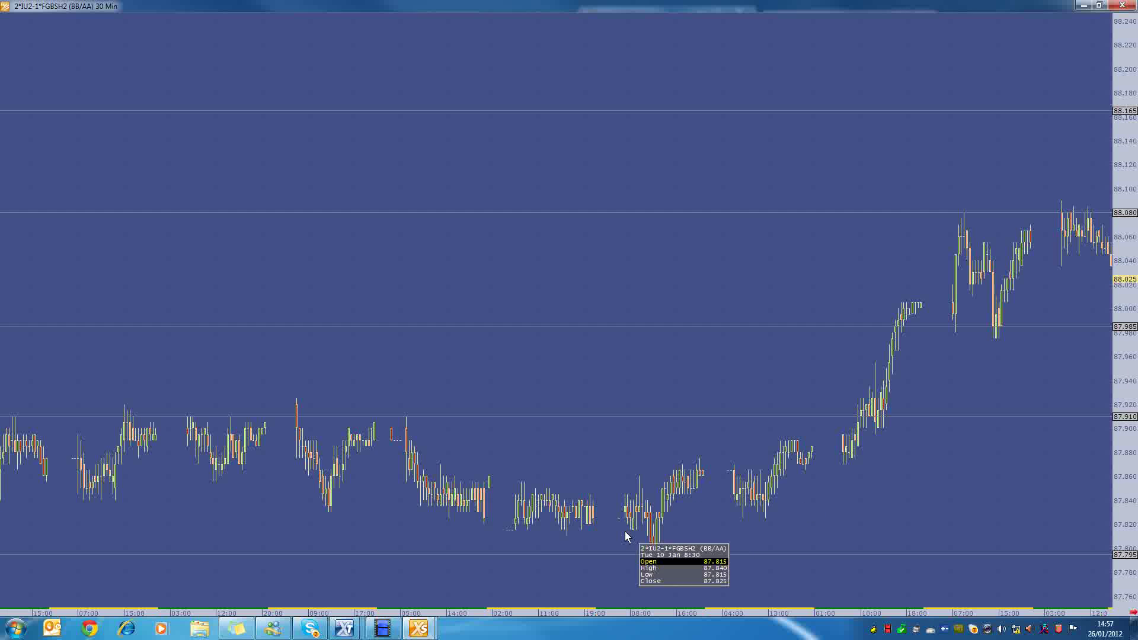
mouse_move(533, 515)
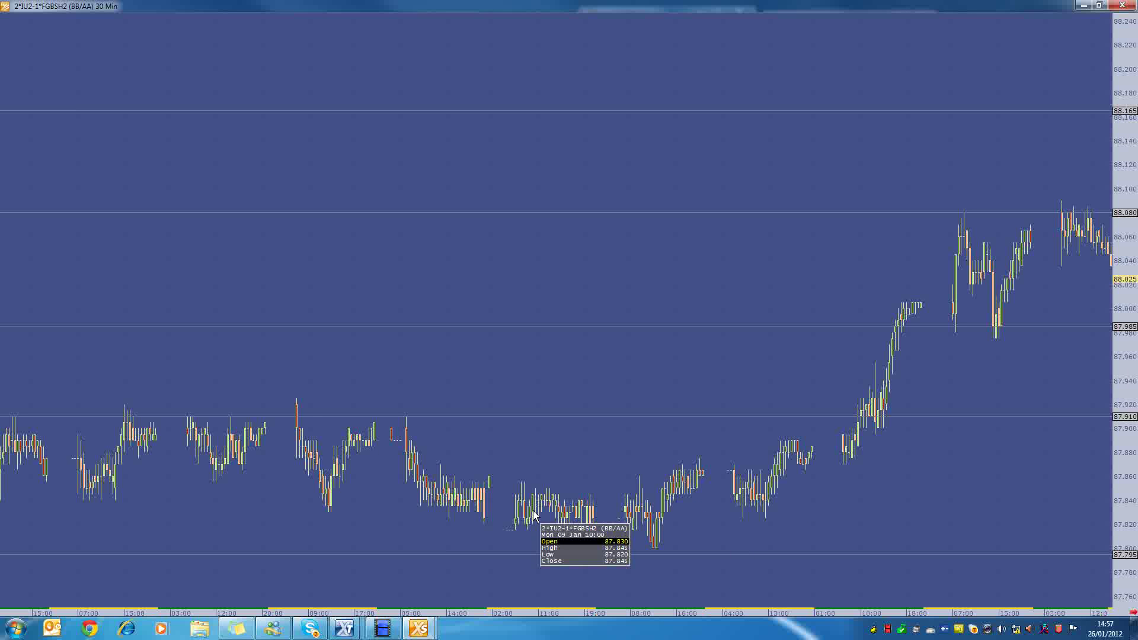
drag(865, 496, 752, 504)
drag(947, 397, 670, 404)
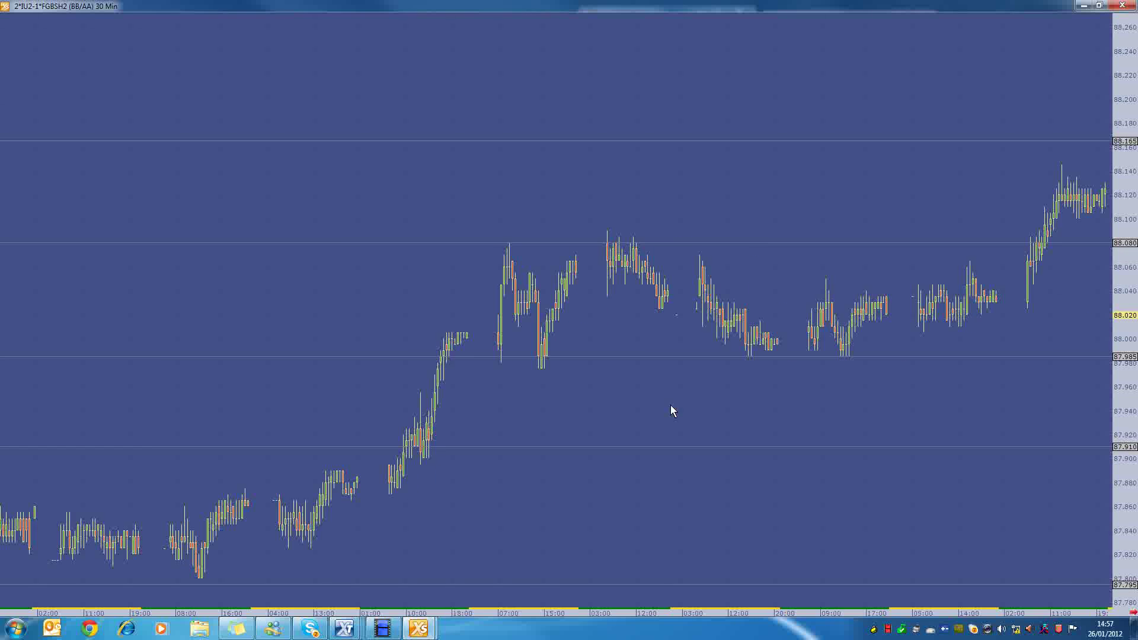
drag(958, 399, 669, 403)
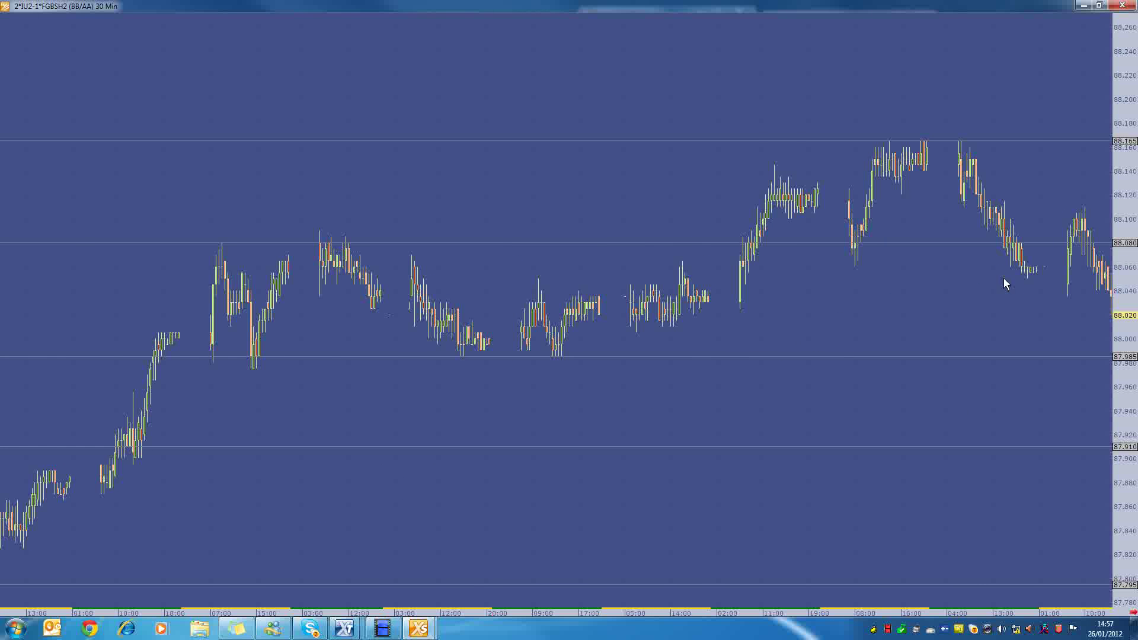
drag(1037, 304, 805, 301)
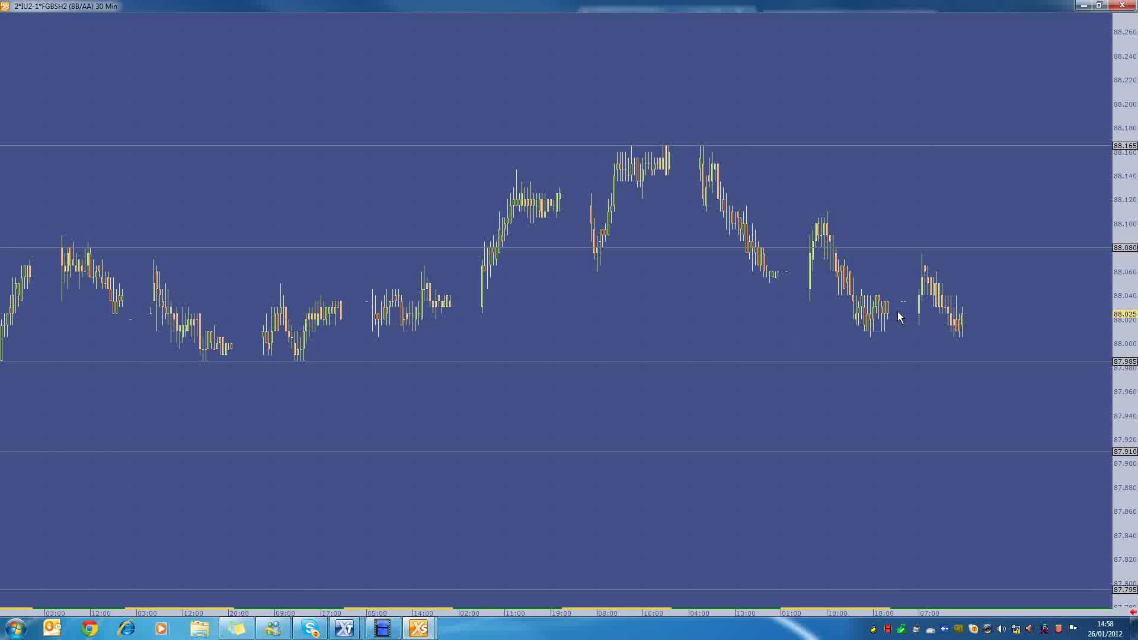